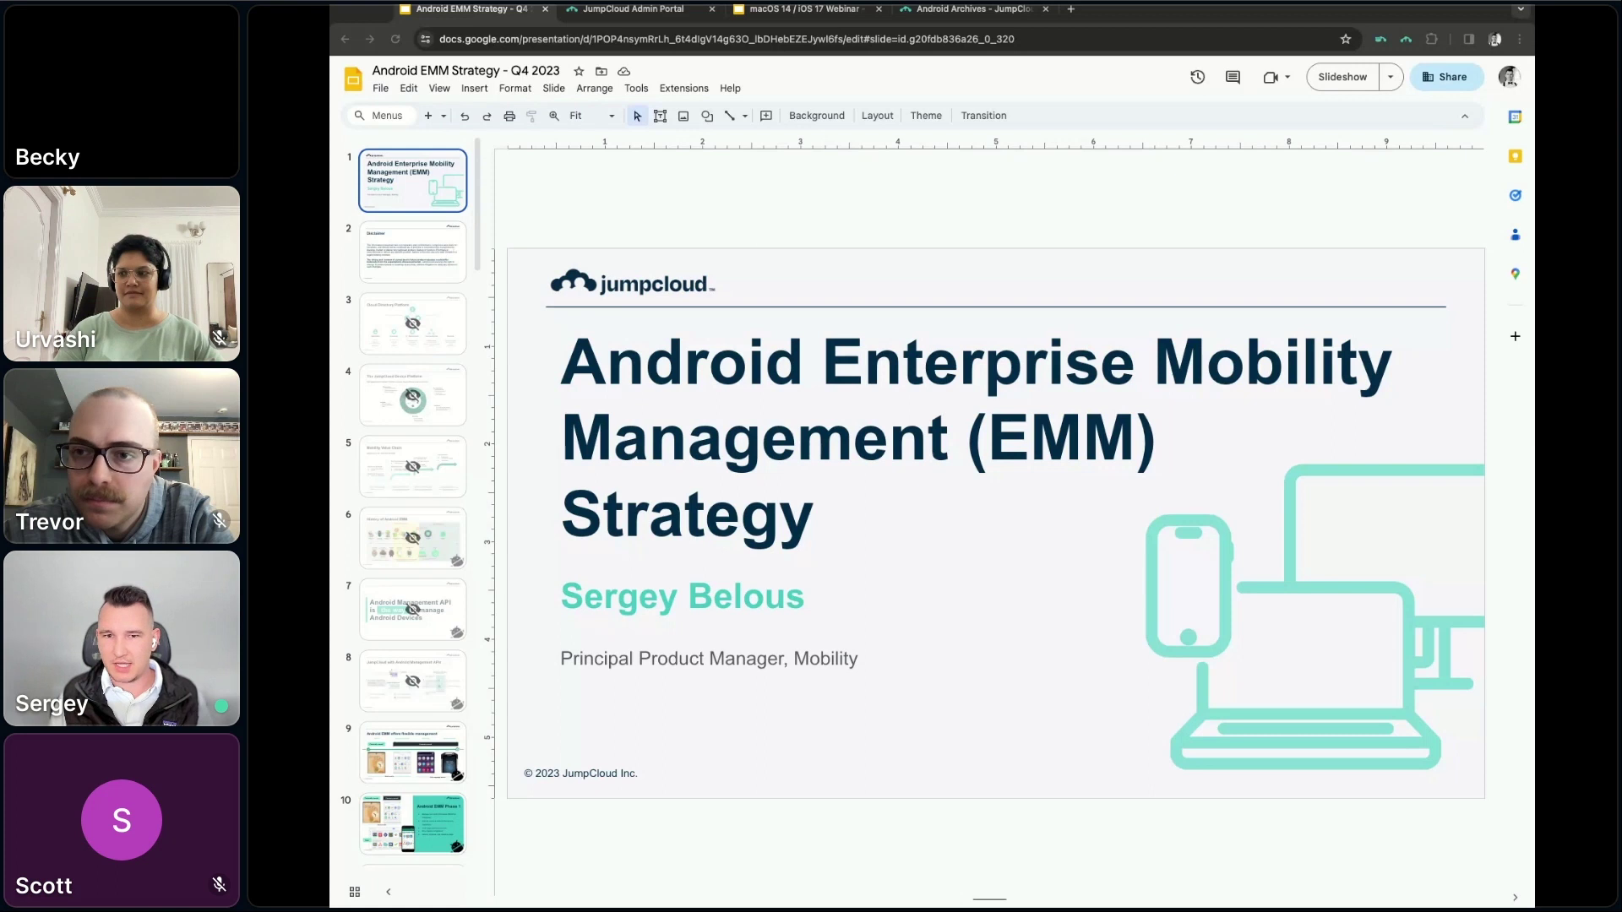
Show slide 2, the JumpCloud Disclaimer, after the title slide
{"action": "left_click", "coordinate": [425, 274]}
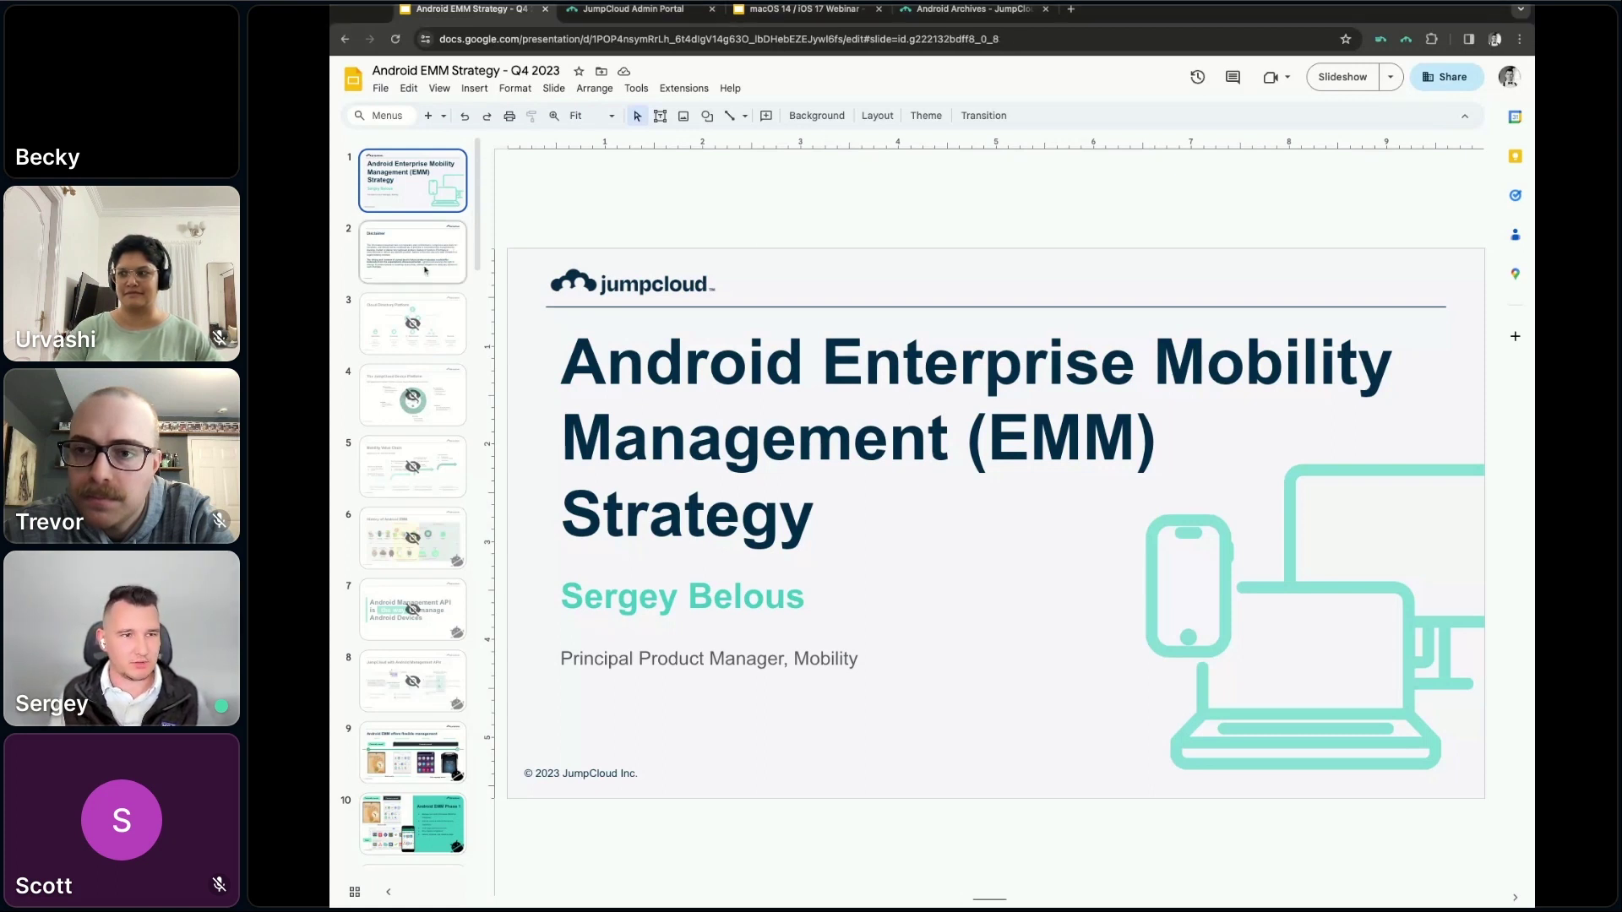
{"action": "scroll", "coordinate": [418, 520], "scroll_direction": "down", "scroll_amount": 3}
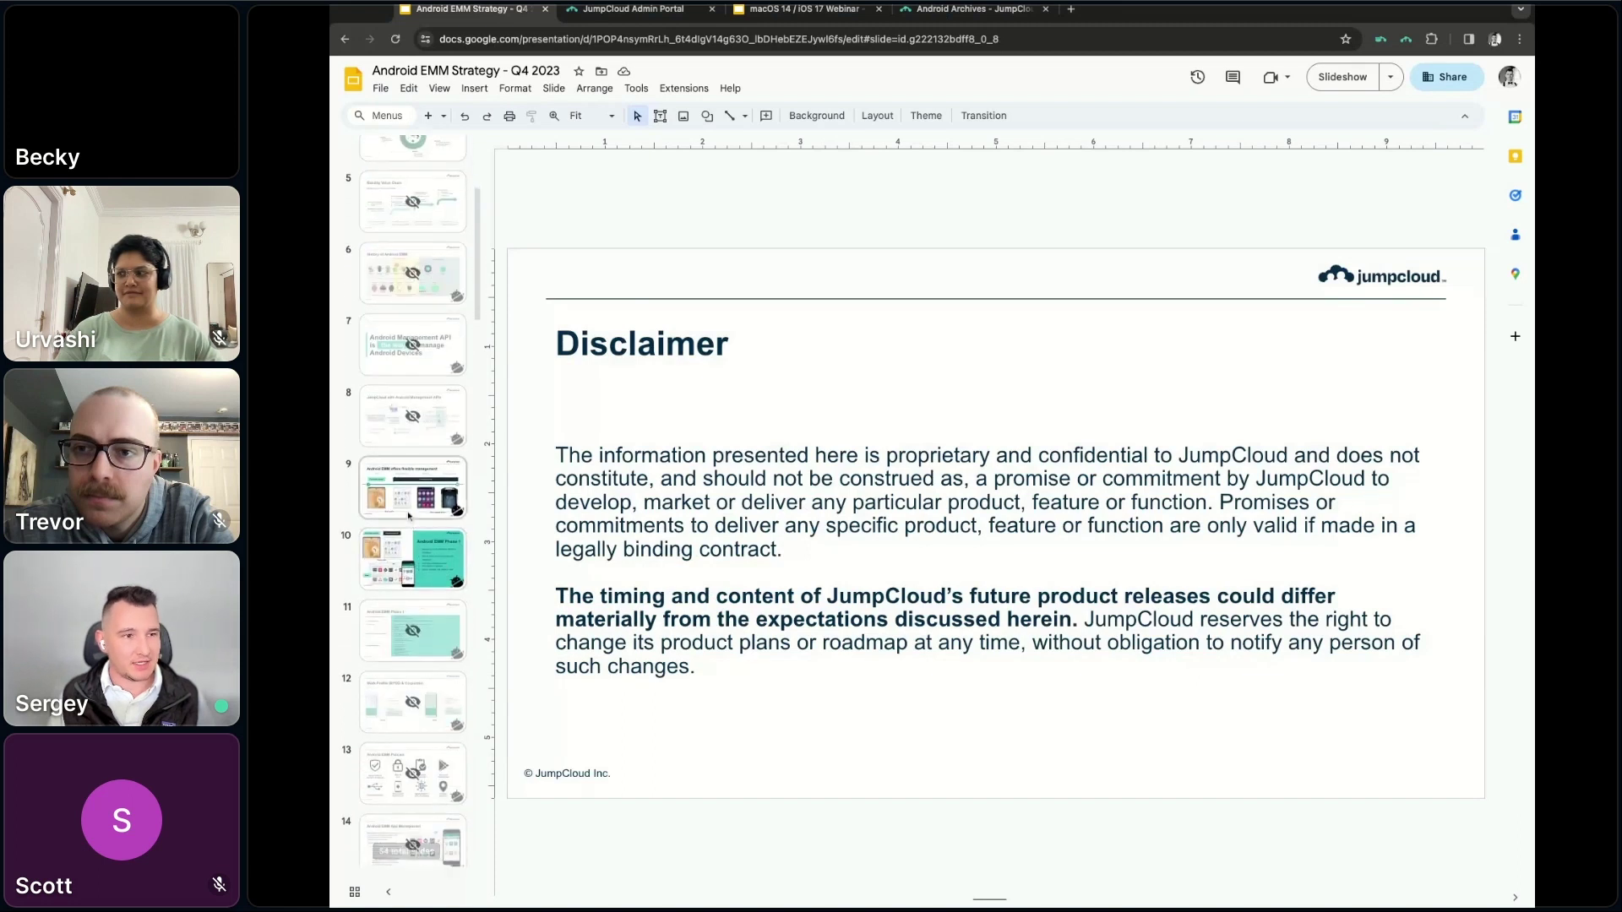
Present slide 9, the flexible management overview, then slide 10, Android EMM Phase 1
{"action": "left_click", "coordinate": [409, 513]}
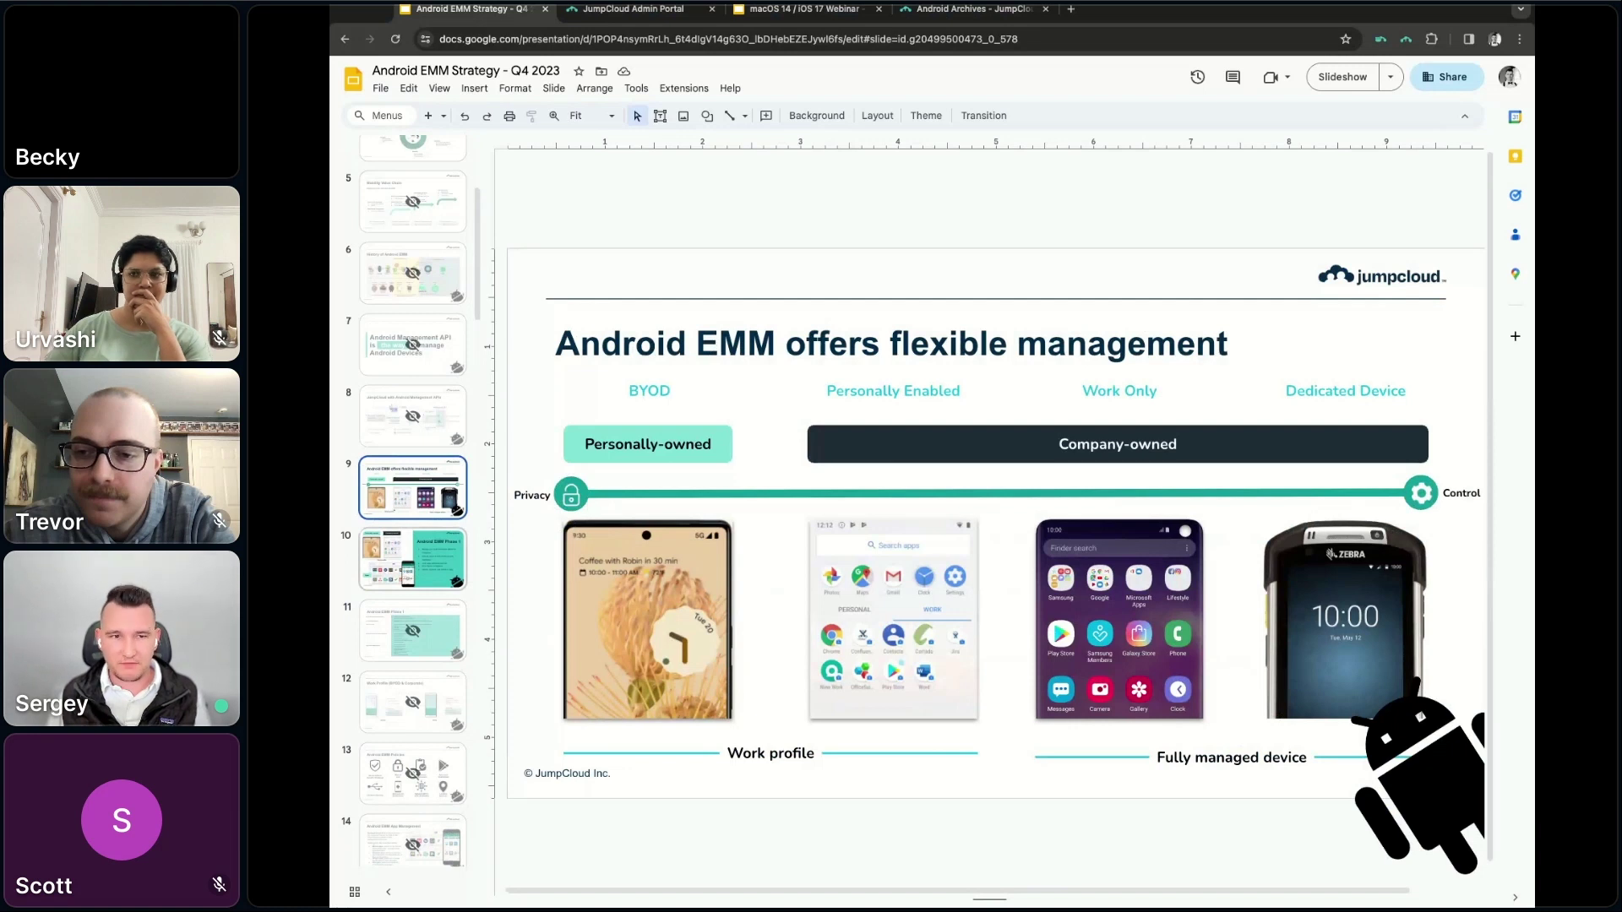
{"action": "left_click", "coordinate": [422, 555]}
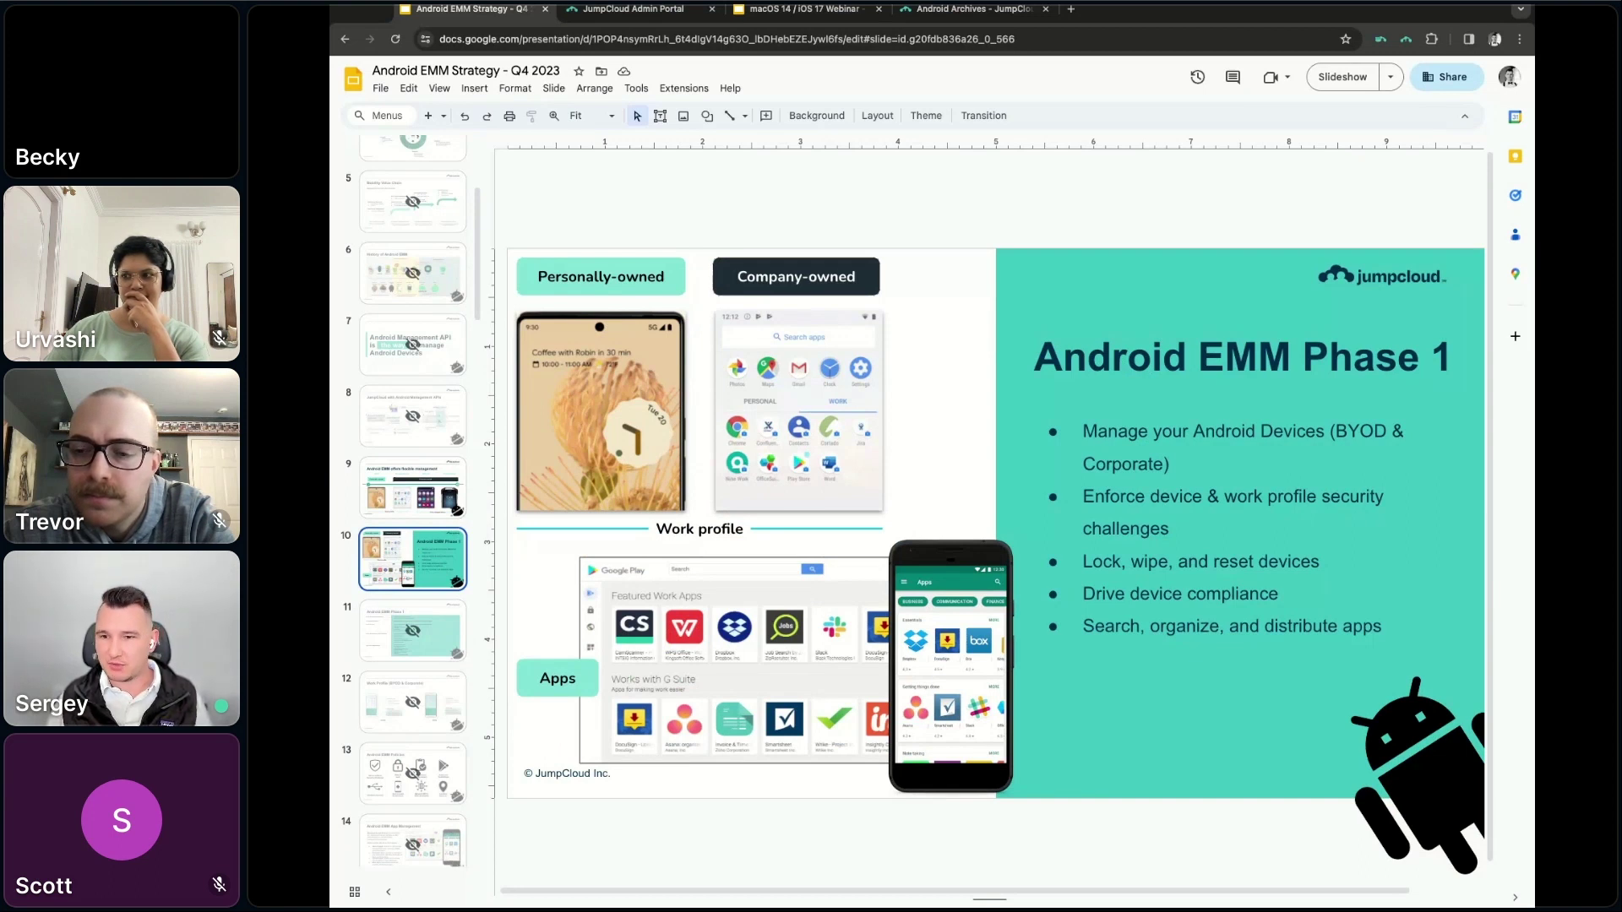
{"action": "scroll", "coordinate": [425, 553], "scroll_direction": "down", "scroll_amount": 2}
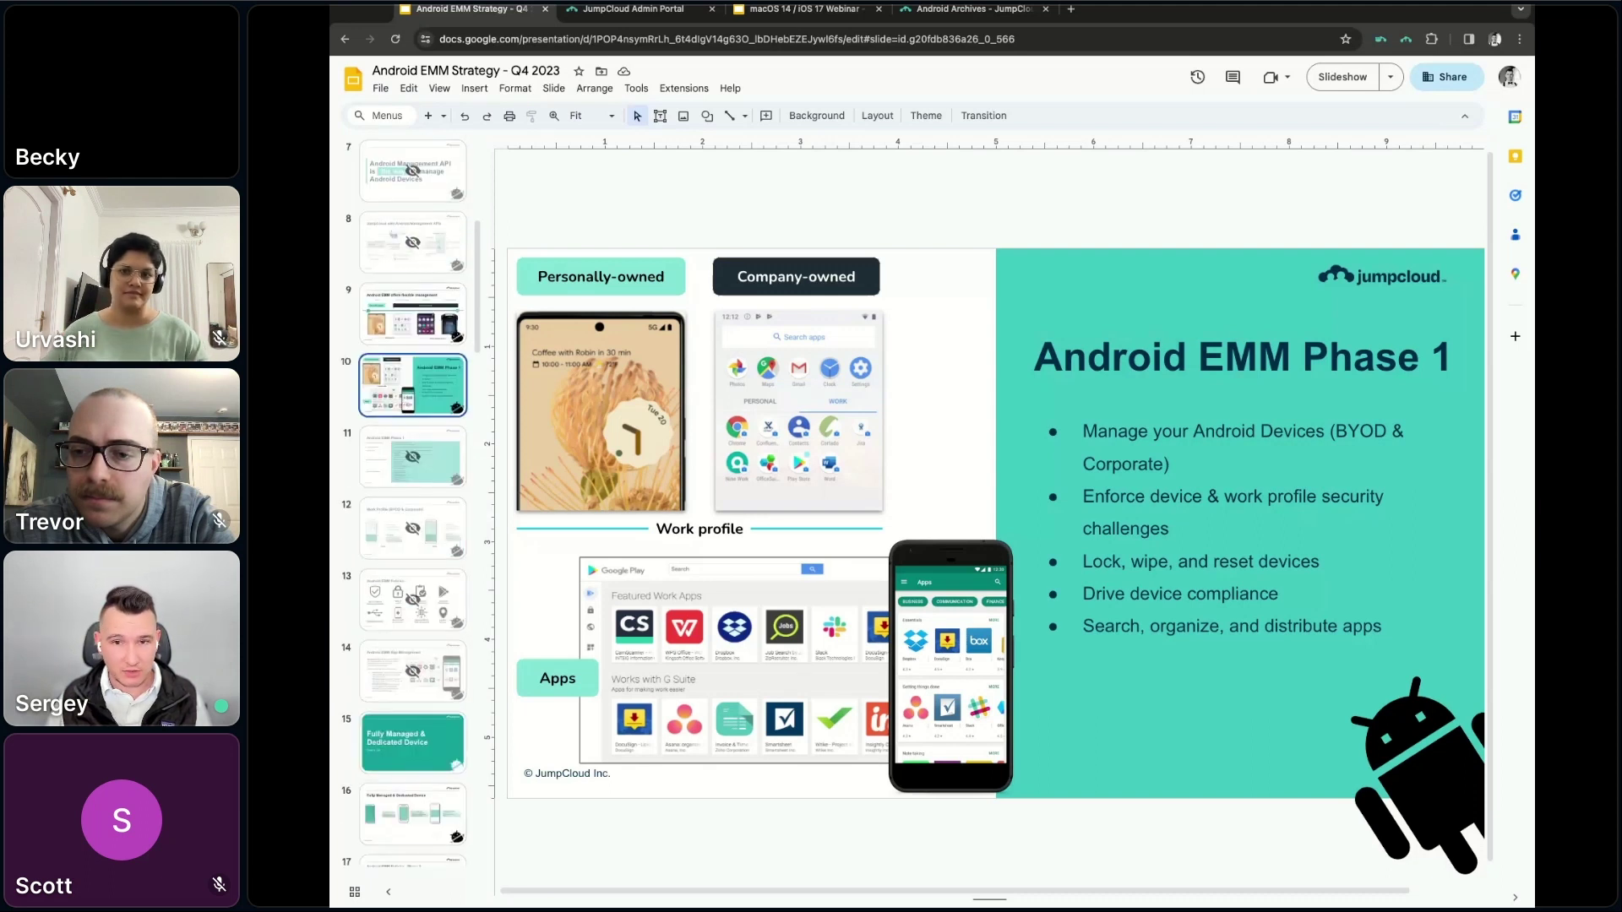
{"action": "scroll", "coordinate": [424, 552], "scroll_direction": "down", "scroll_amount": 3}
Step through slides 15 and 16 on Fully Managed & Dedicated Devices, ending on slide 17
{"action": "left_click", "coordinate": [414, 521]}
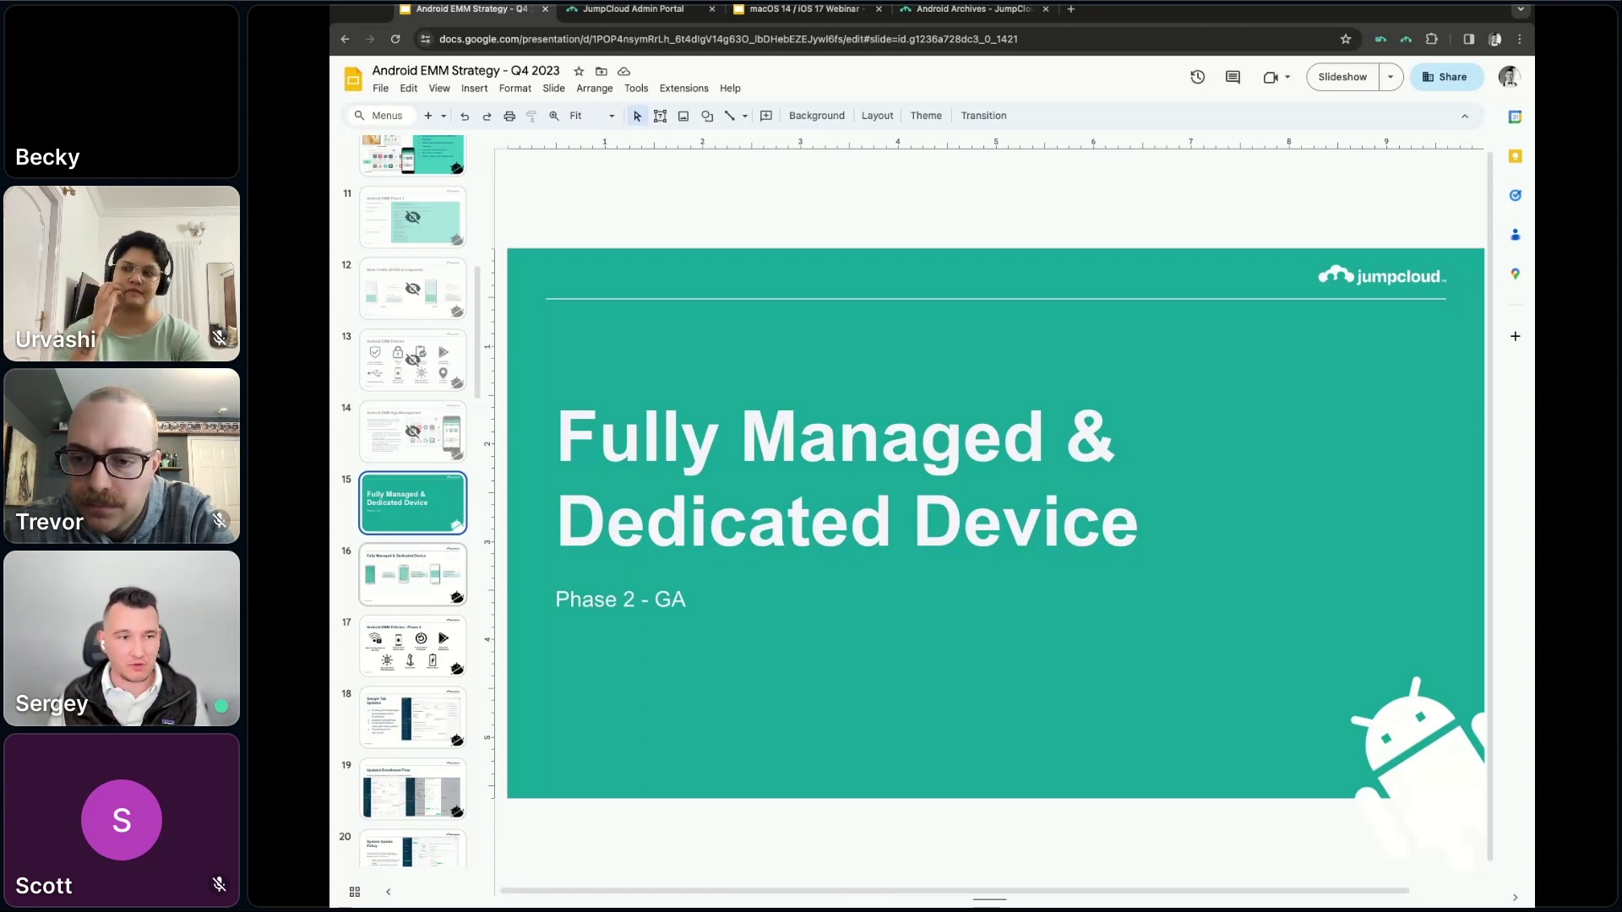
{"action": "left_click", "coordinate": [412, 575]}
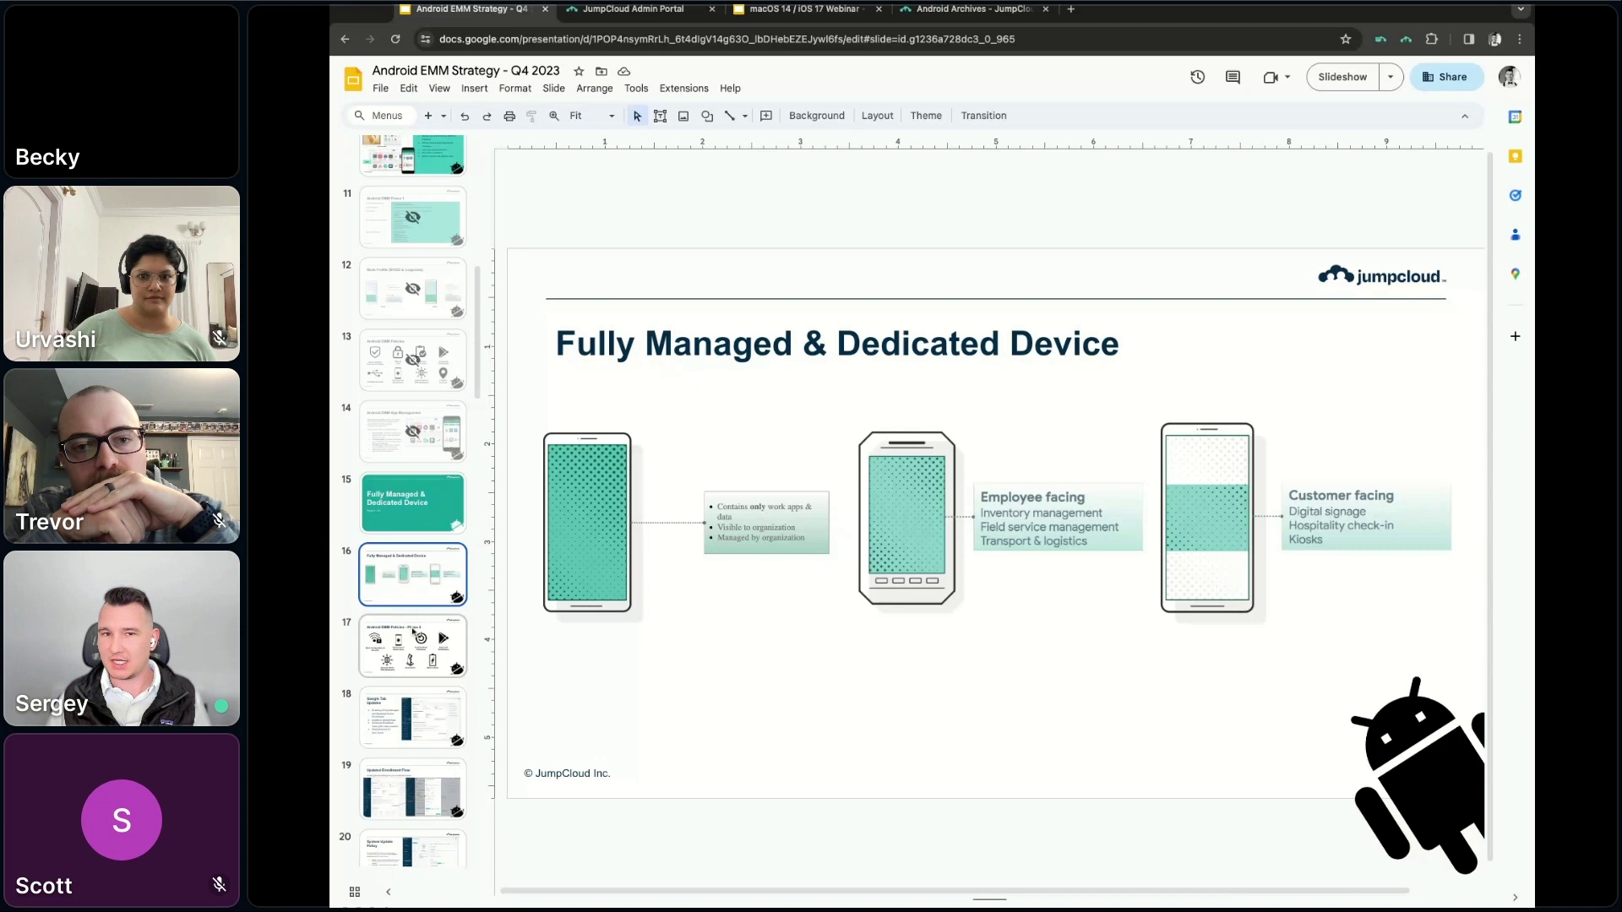
{"action": "left_click", "coordinate": [413, 629]}
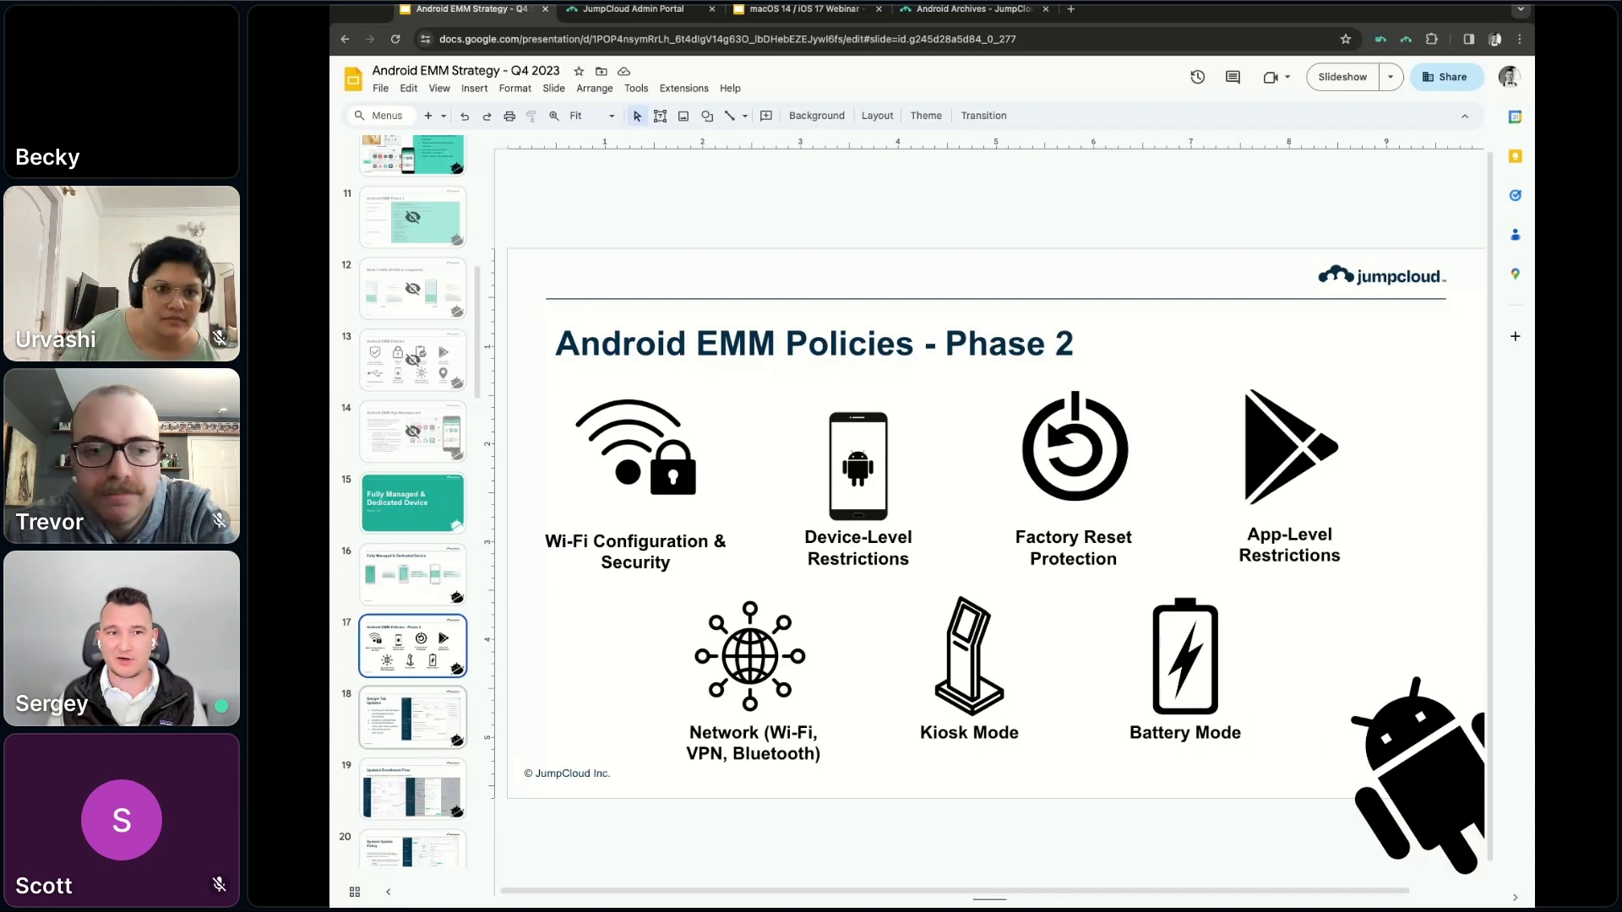
Present slide 18, Google Tab Updates, then slide 19, Updated Enrollment Flow
{"action": "left_click", "coordinate": [413, 718]}
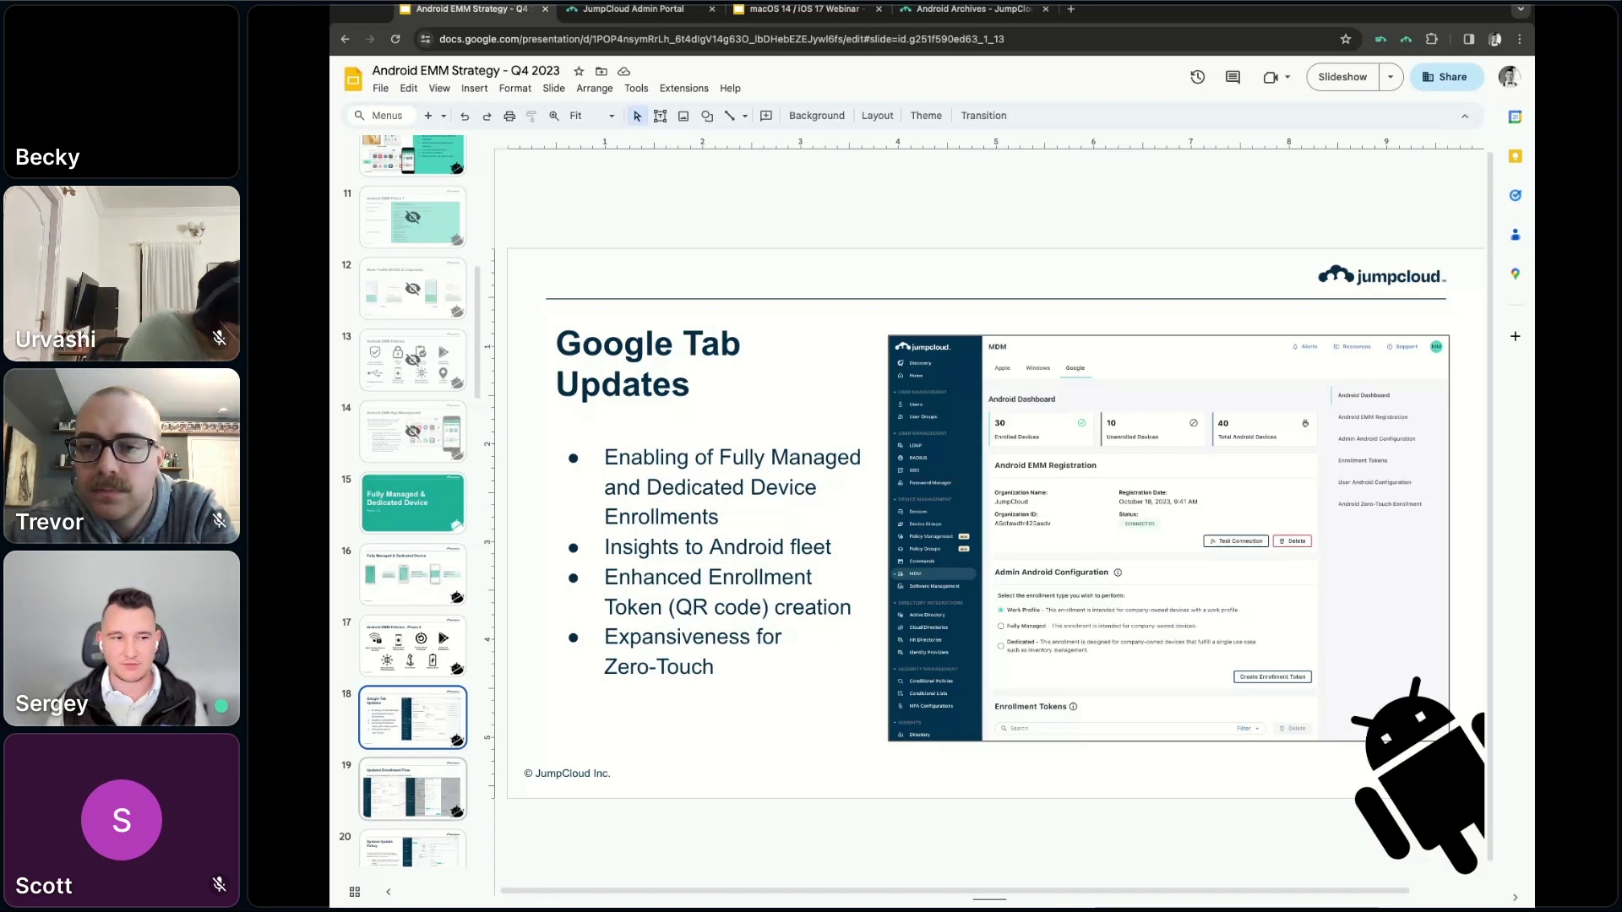
{"action": "left_click", "coordinate": [413, 788]}
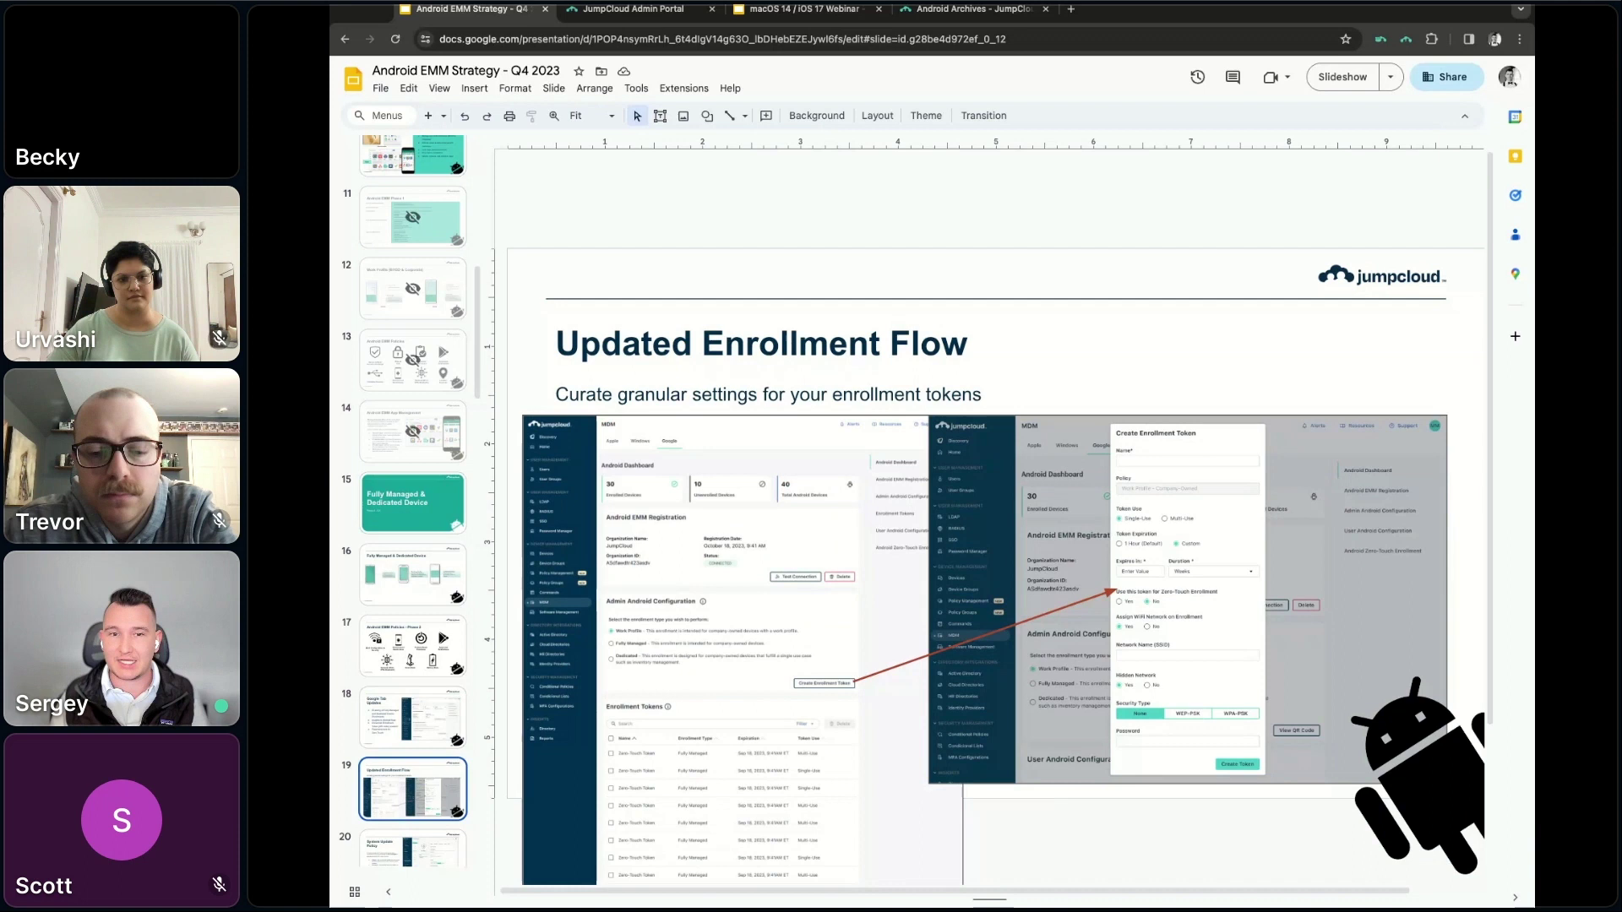
{"action": "scroll", "coordinate": [430, 722], "scroll_direction": "down", "scroll_amount": 2}
{"action": "scroll", "coordinate": [431, 722], "scroll_direction": "down", "scroll_amount": 3}
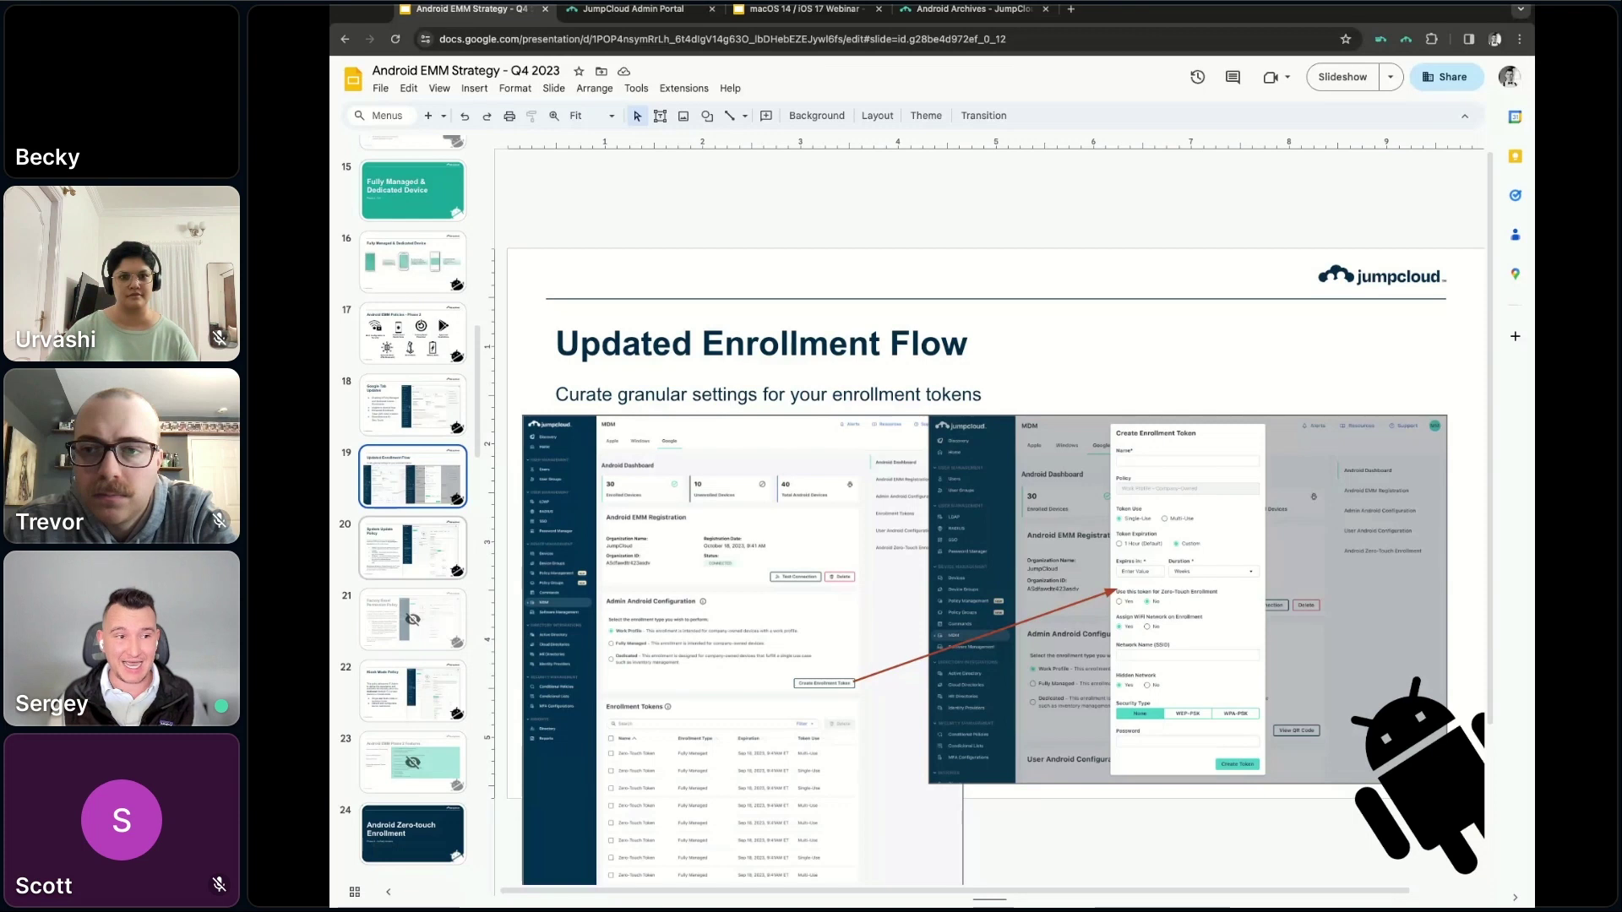
Show slide 20 (System Update Policy), slide 22 (Kiosk Mode Policy), then slide 24 (Zero-touch Enrollment)
{"action": "left_click", "coordinate": [443, 566]}
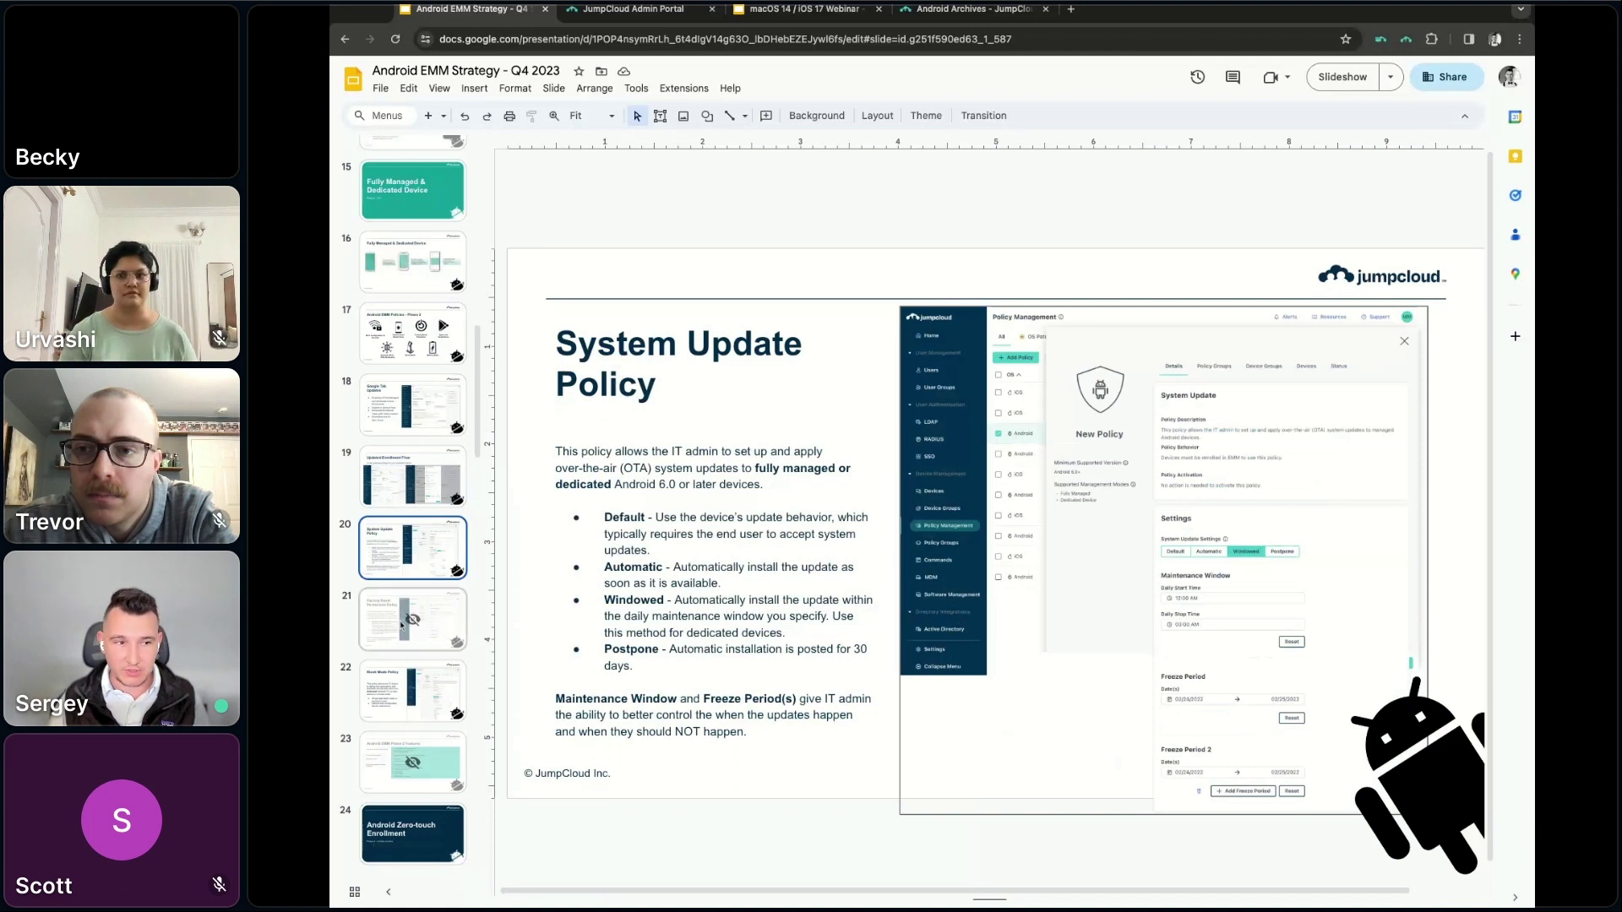
{"action": "scroll", "coordinate": [401, 624], "scroll_direction": "down", "scroll_amount": 1}
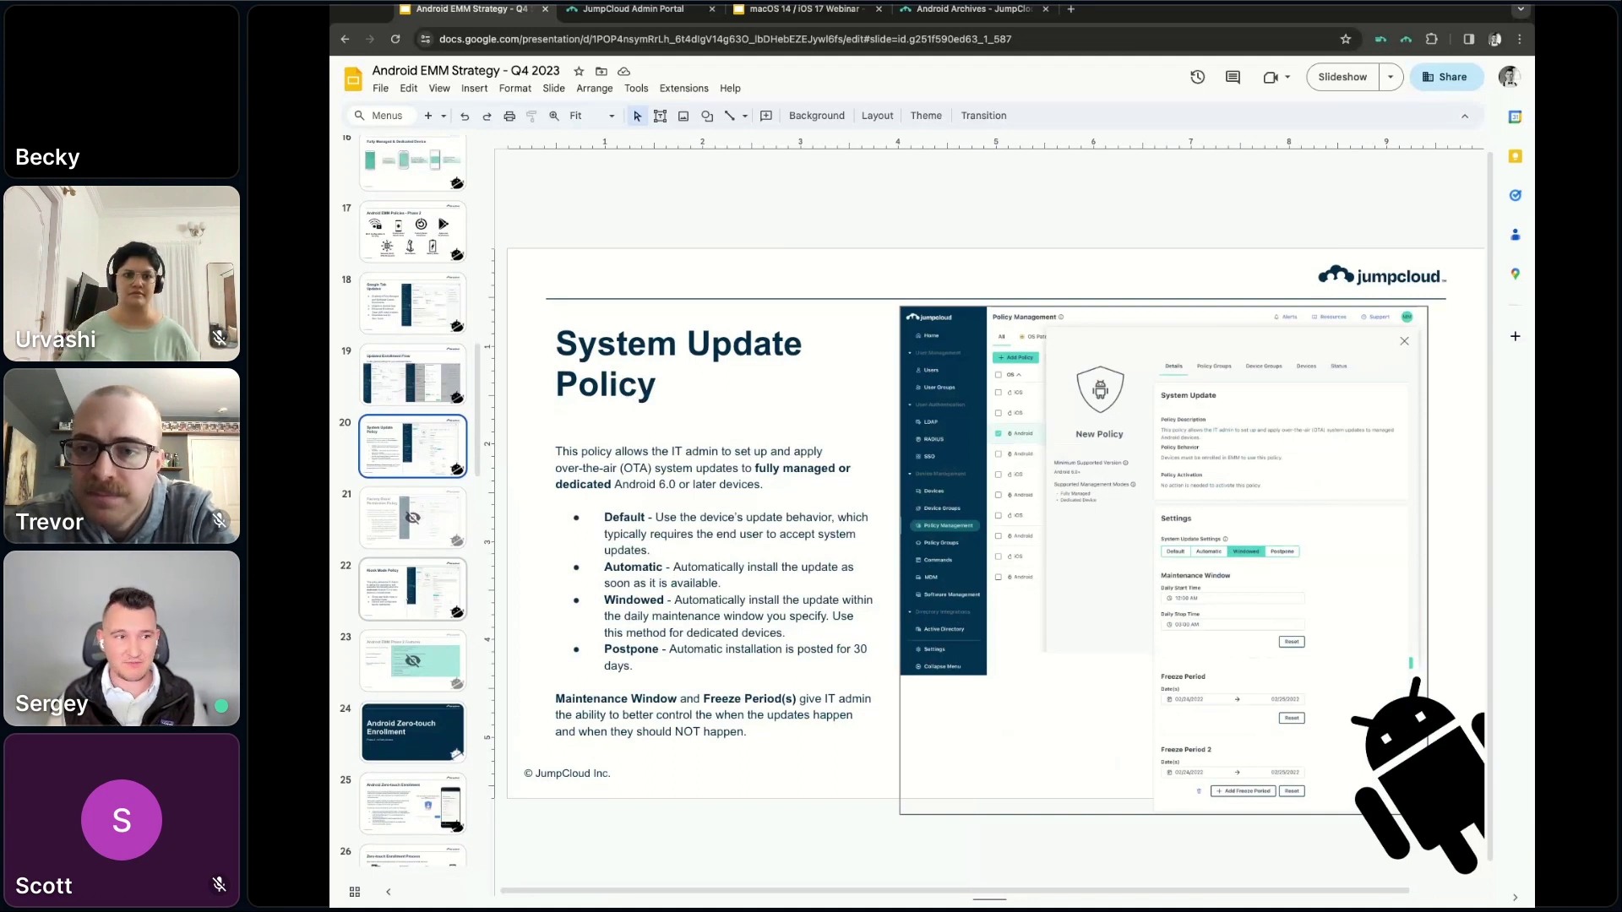
{"action": "left_click", "coordinate": [412, 589]}
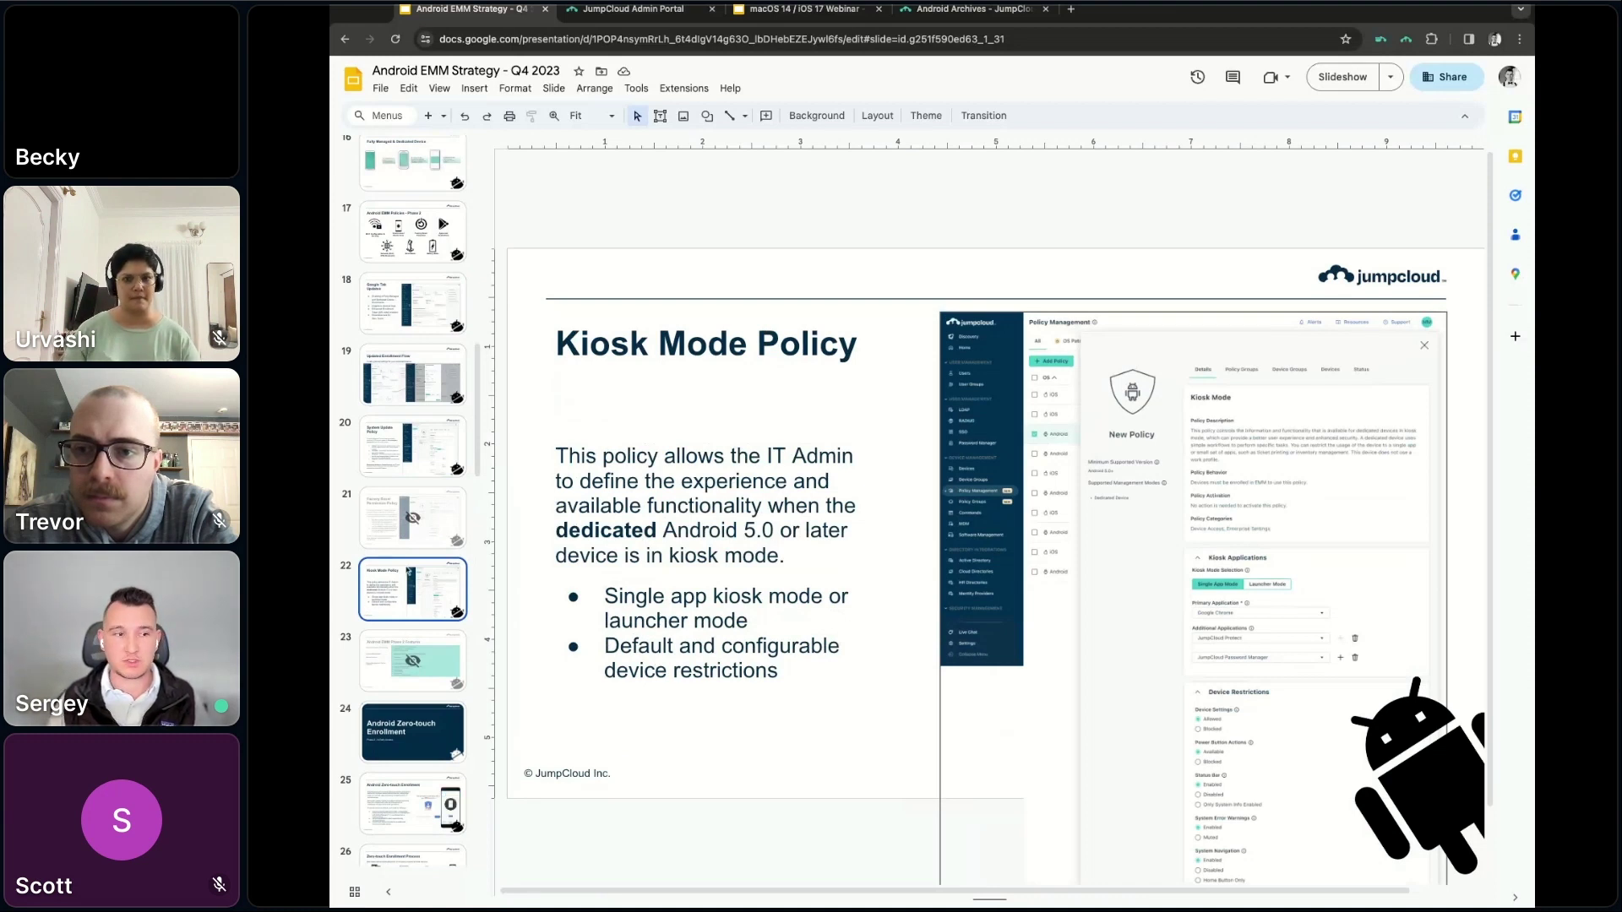
{"action": "scroll", "coordinate": [405, 572], "scroll_direction": "down", "scroll_amount": 3}
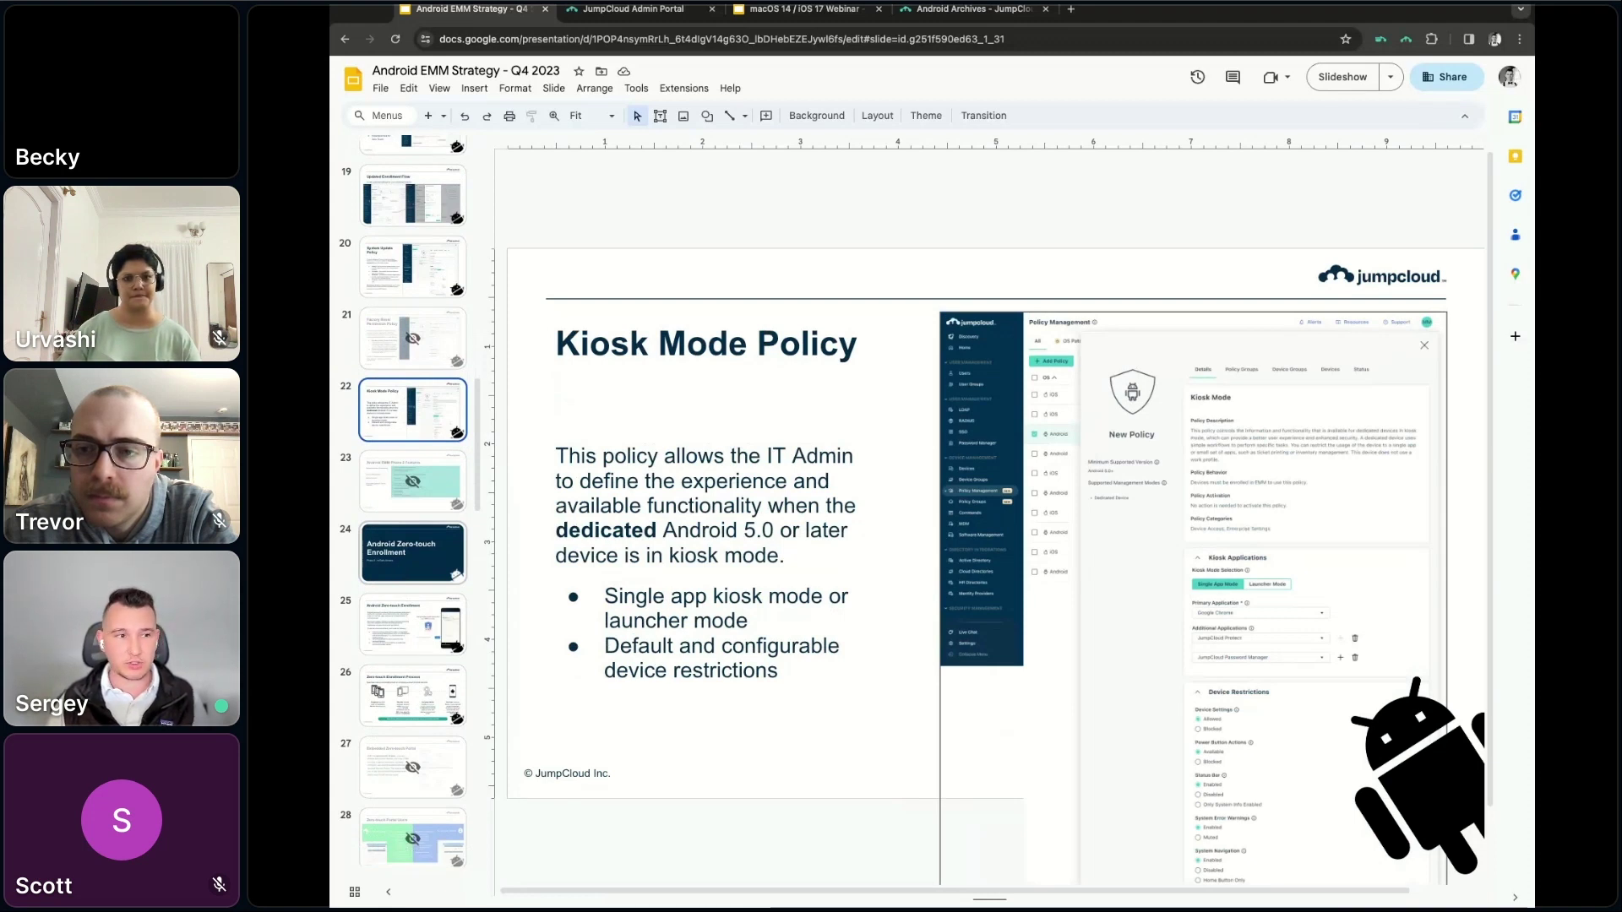
{"action": "left_click", "coordinate": [412, 553]}
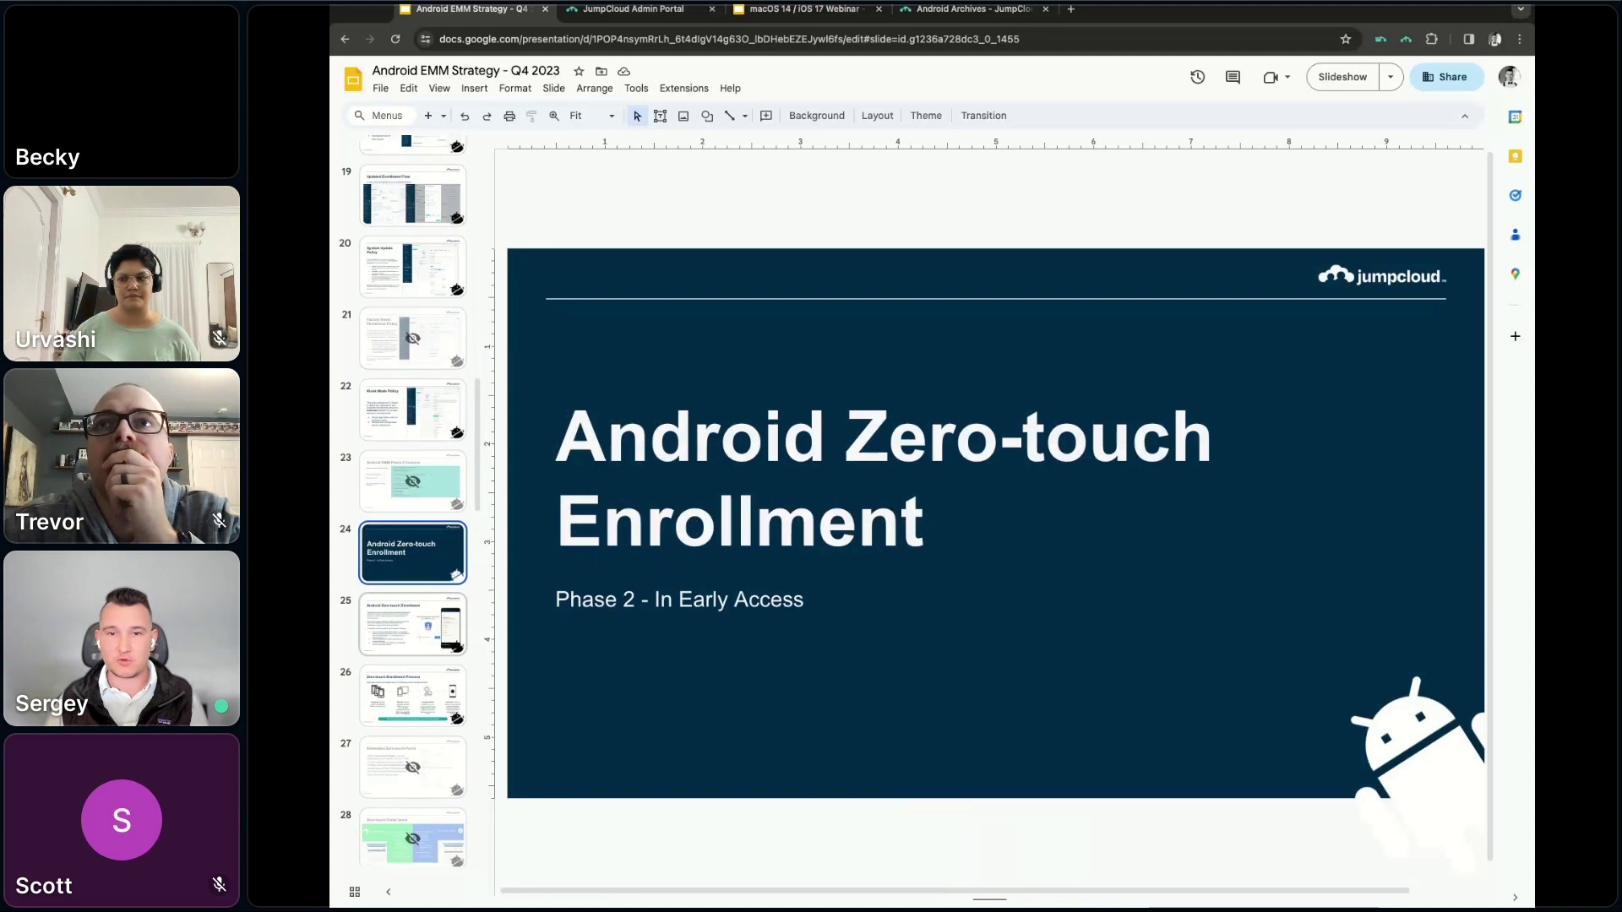
Present slide 25 on requirements, slide 26 on the enrollment process, then slide 29, DEMO
{"action": "left_click", "coordinate": [412, 624]}
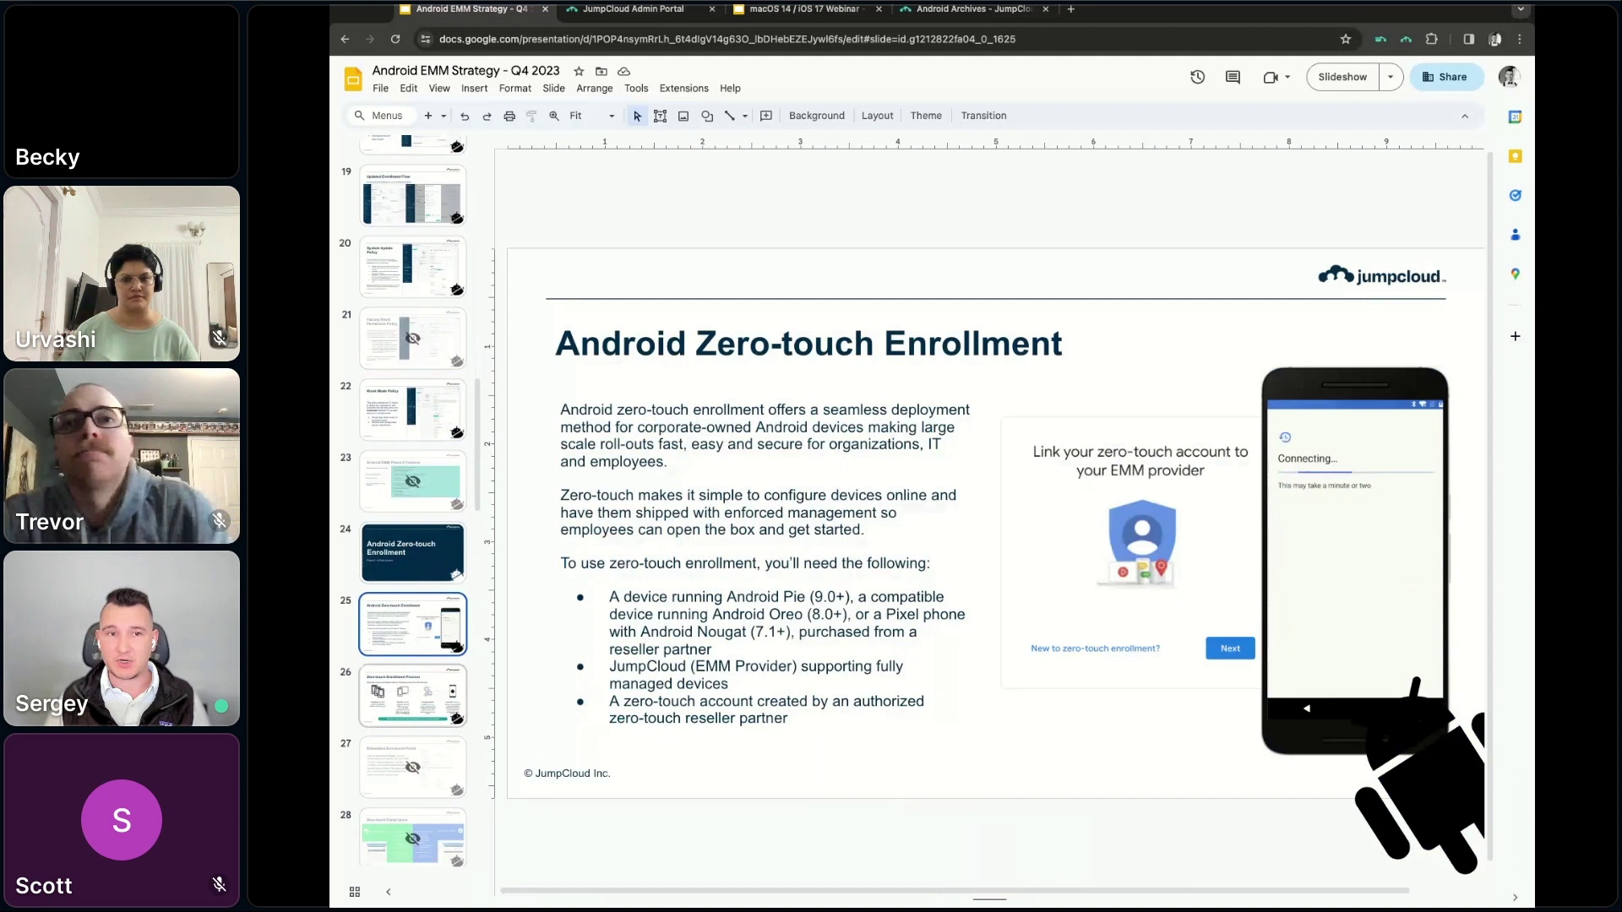
{"action": "left_click", "coordinate": [413, 695]}
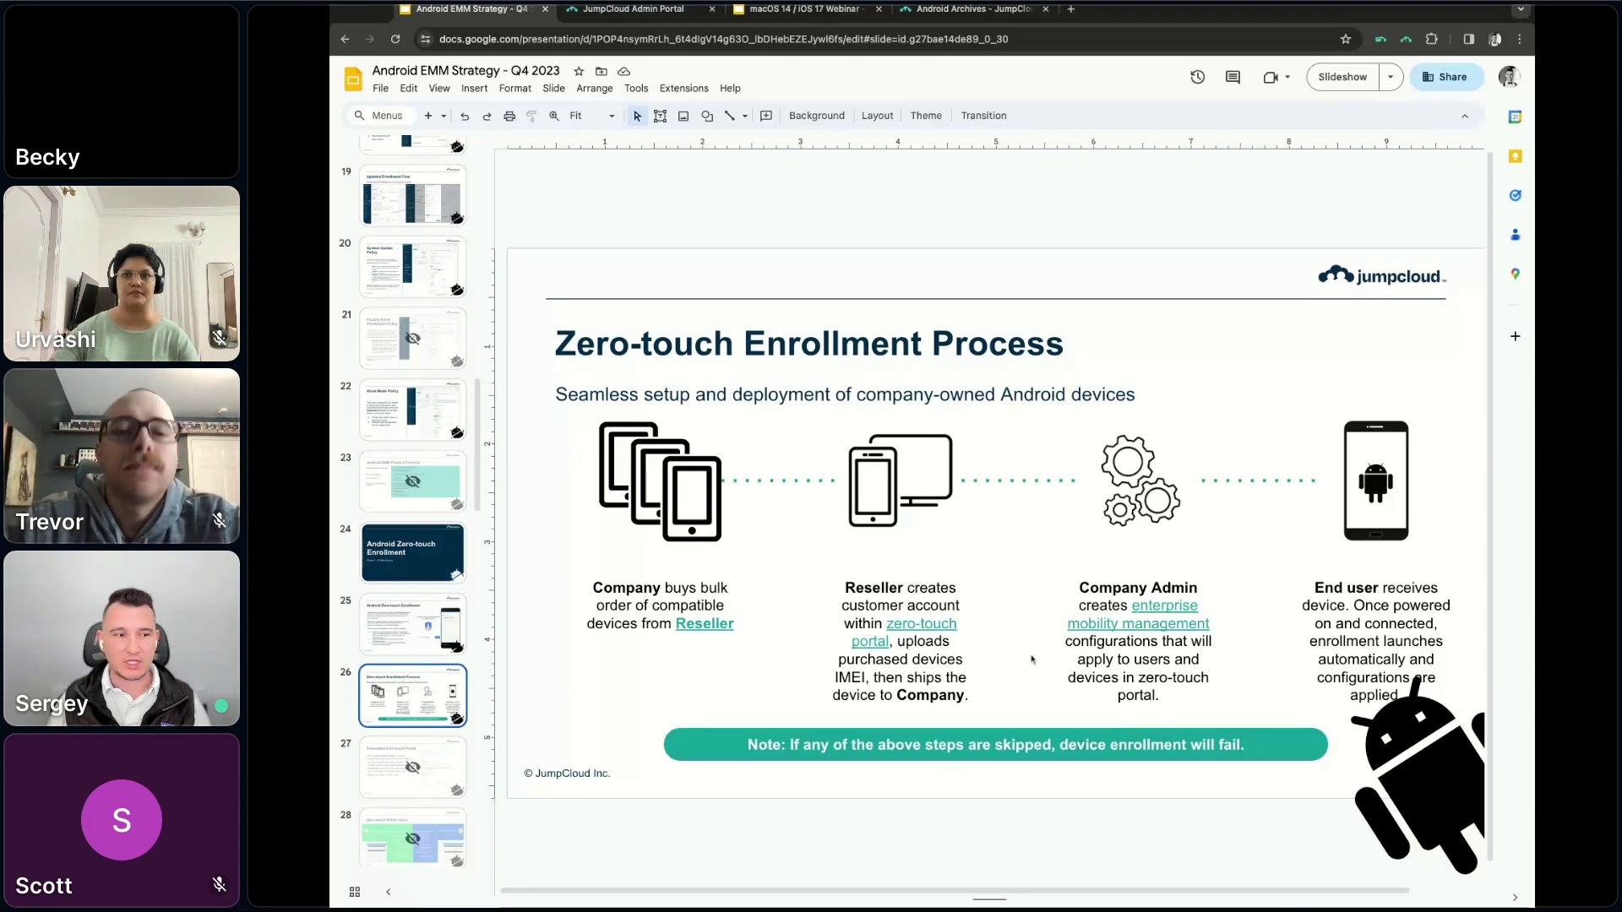
{"action": "scroll", "coordinate": [424, 672], "scroll_direction": "down", "scroll_amount": 2}
{"action": "scroll", "coordinate": [424, 675], "scroll_direction": "down", "scroll_amount": 3}
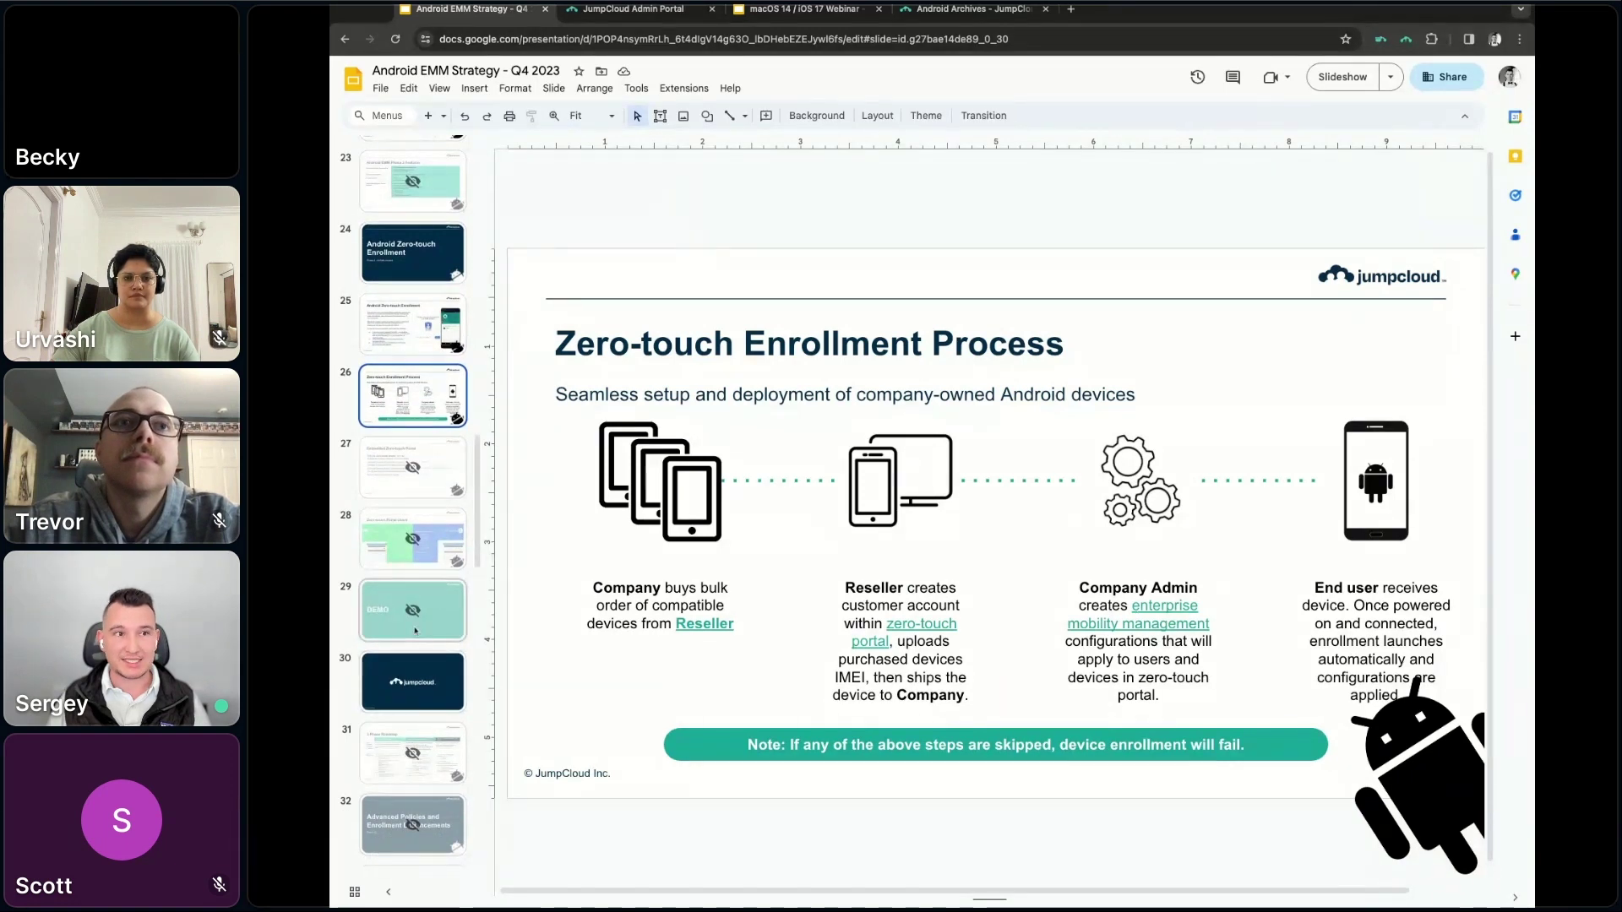
{"action": "left_click", "coordinate": [417, 635]}
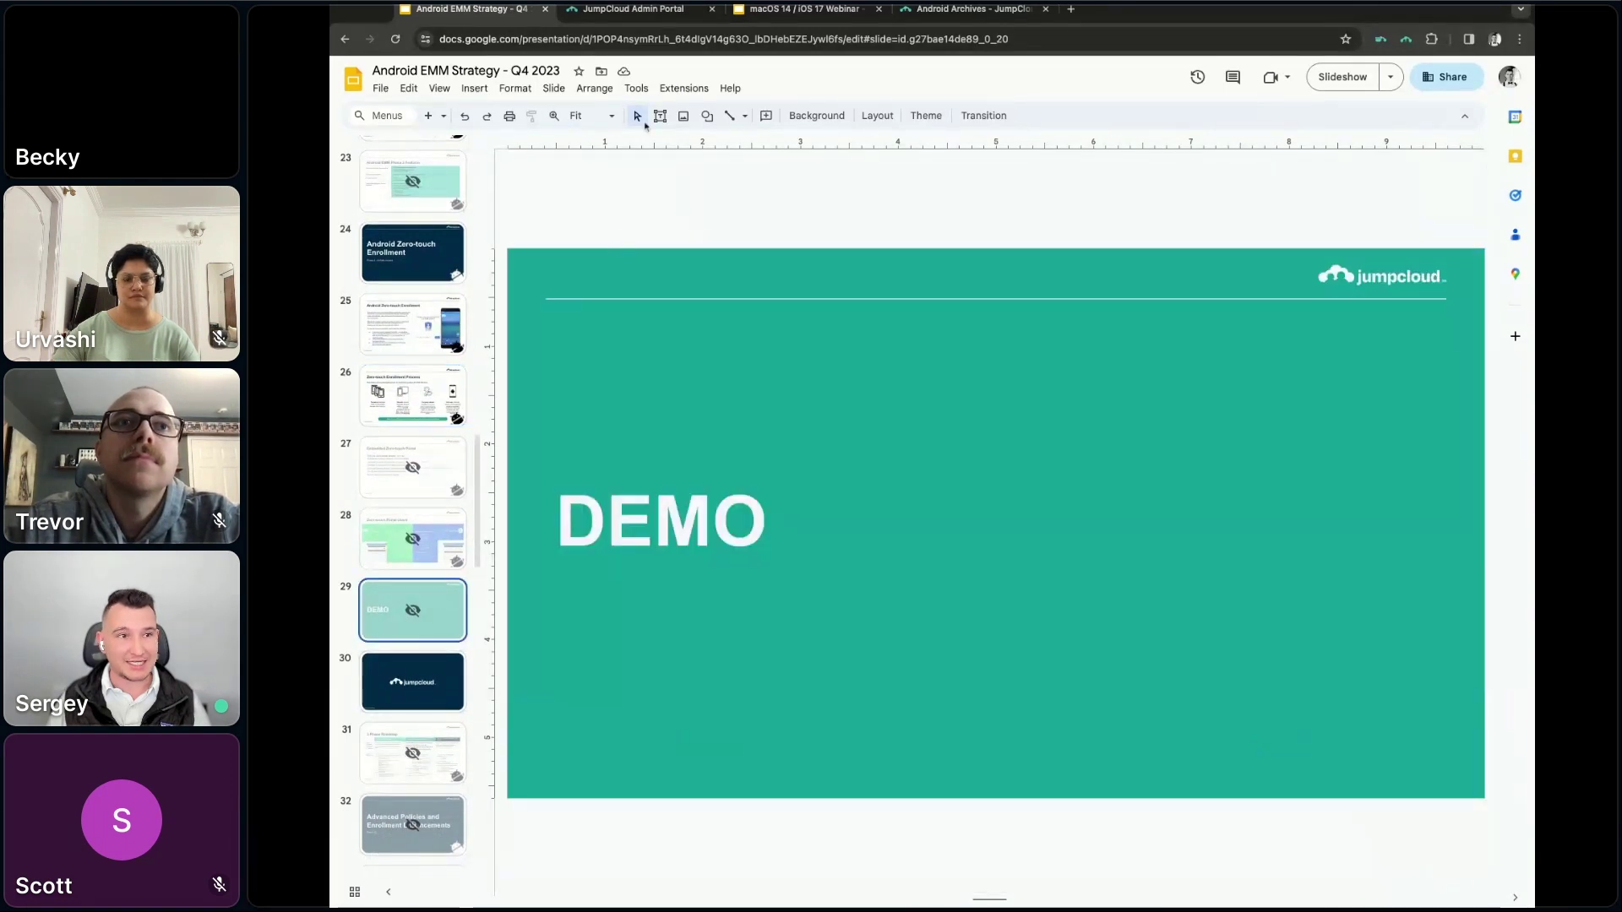
Switch to the JumpCloud Admin Portal and scroll the MDM Google Android dashboard to the enrollment tokens
{"action": "left_click", "coordinate": [636, 12]}
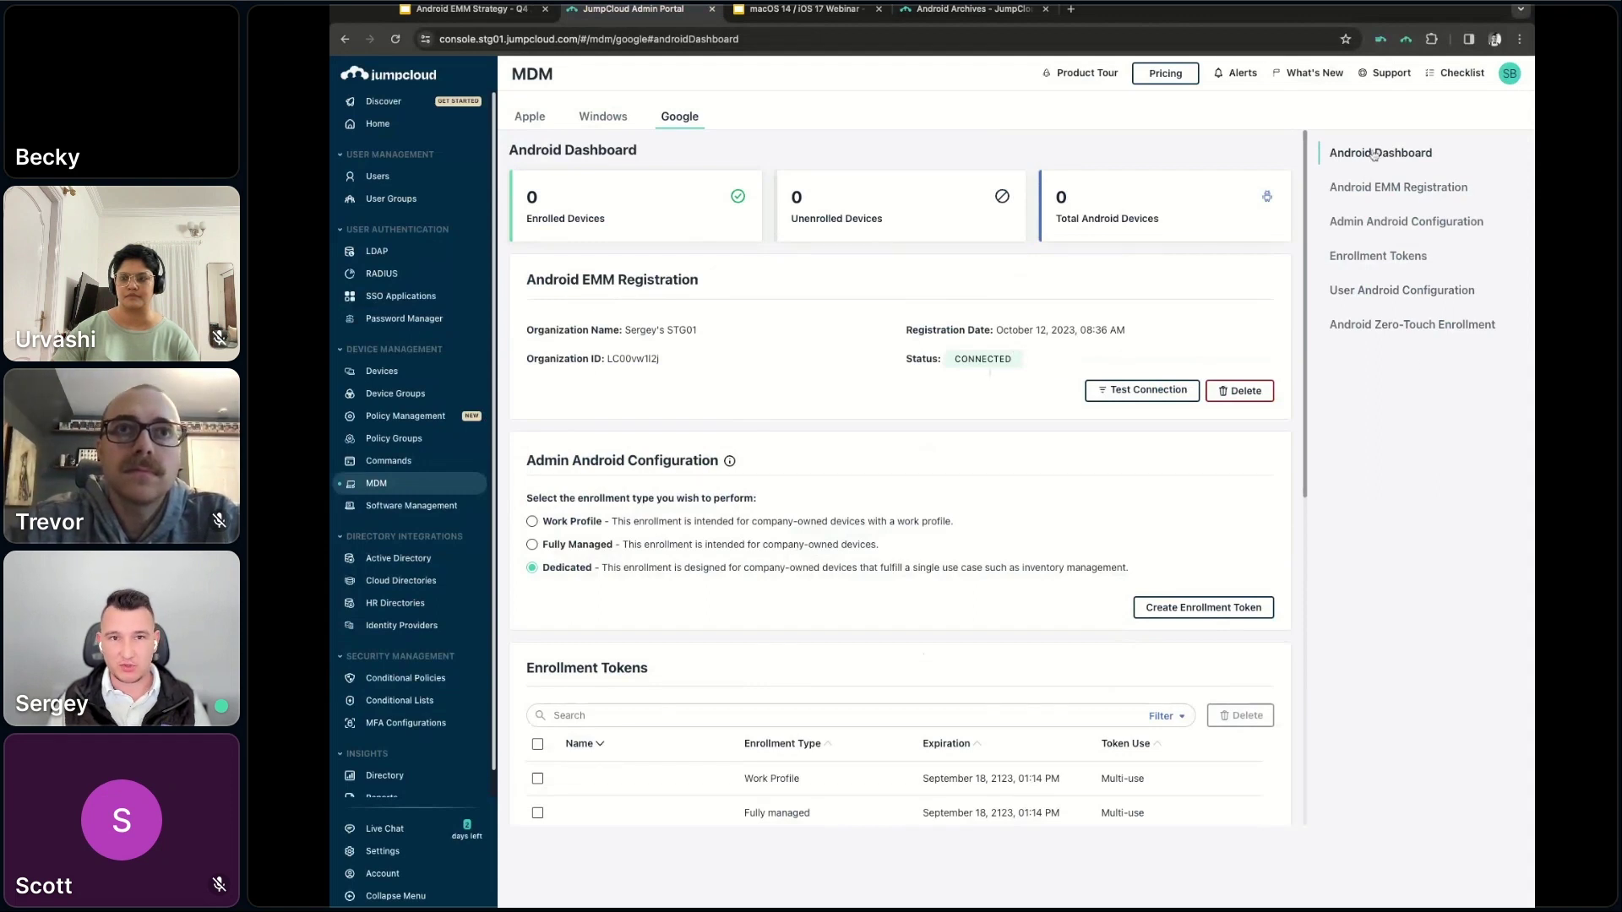
{"action": "scroll", "coordinate": [712, 440], "scroll_direction": "down", "scroll_amount": 2}
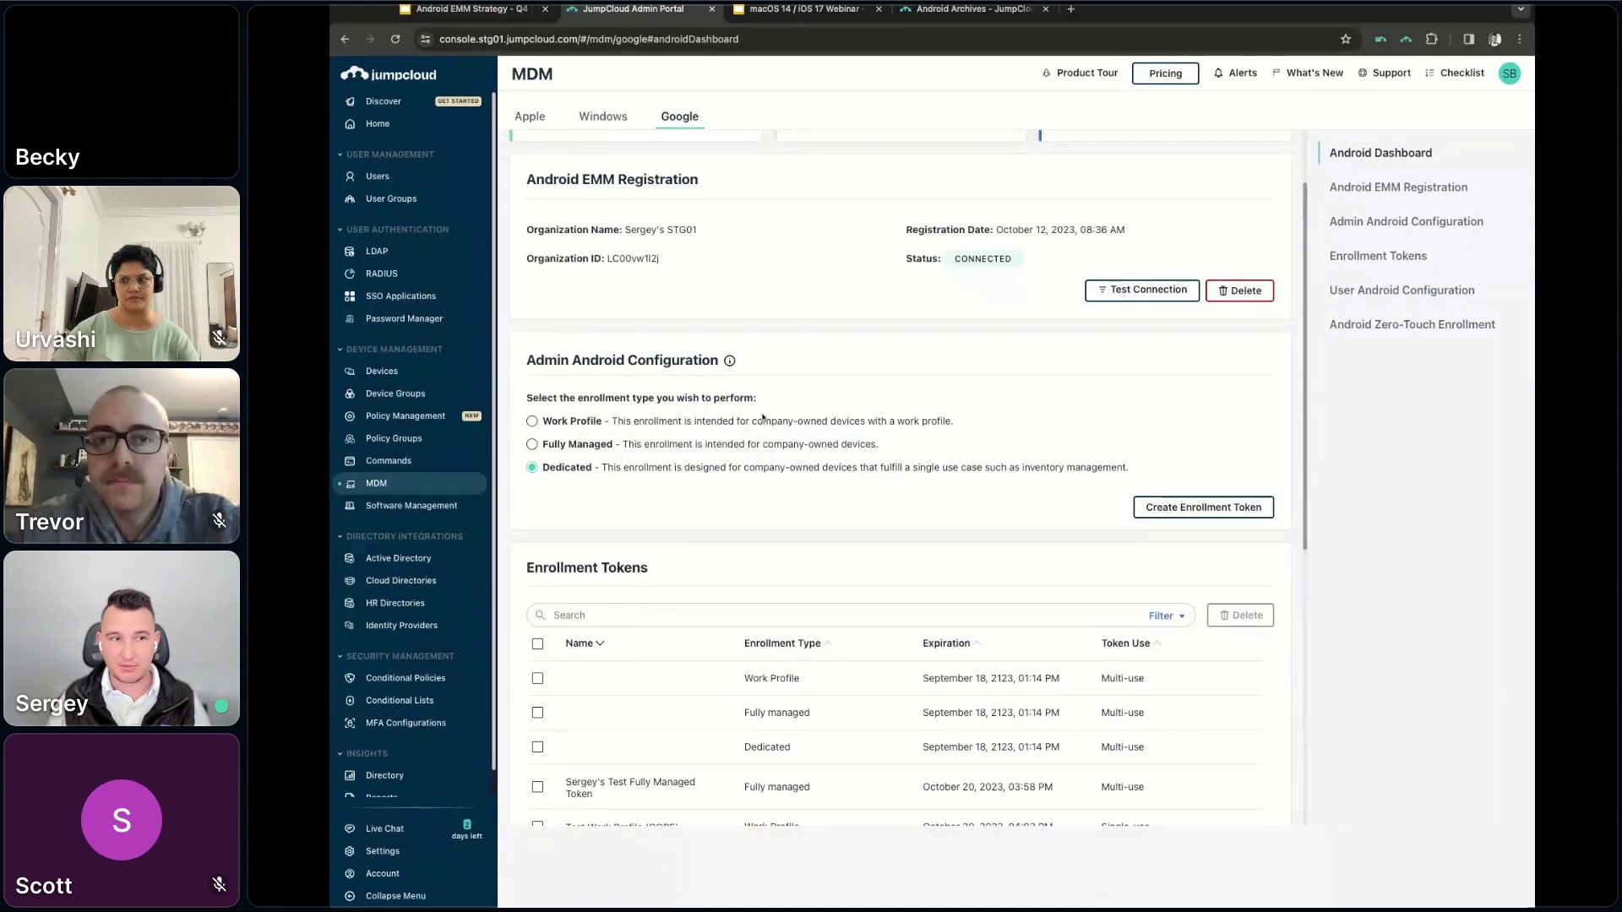
{"action": "scroll", "coordinate": [788, 420], "scroll_direction": "down", "scroll_amount": 1}
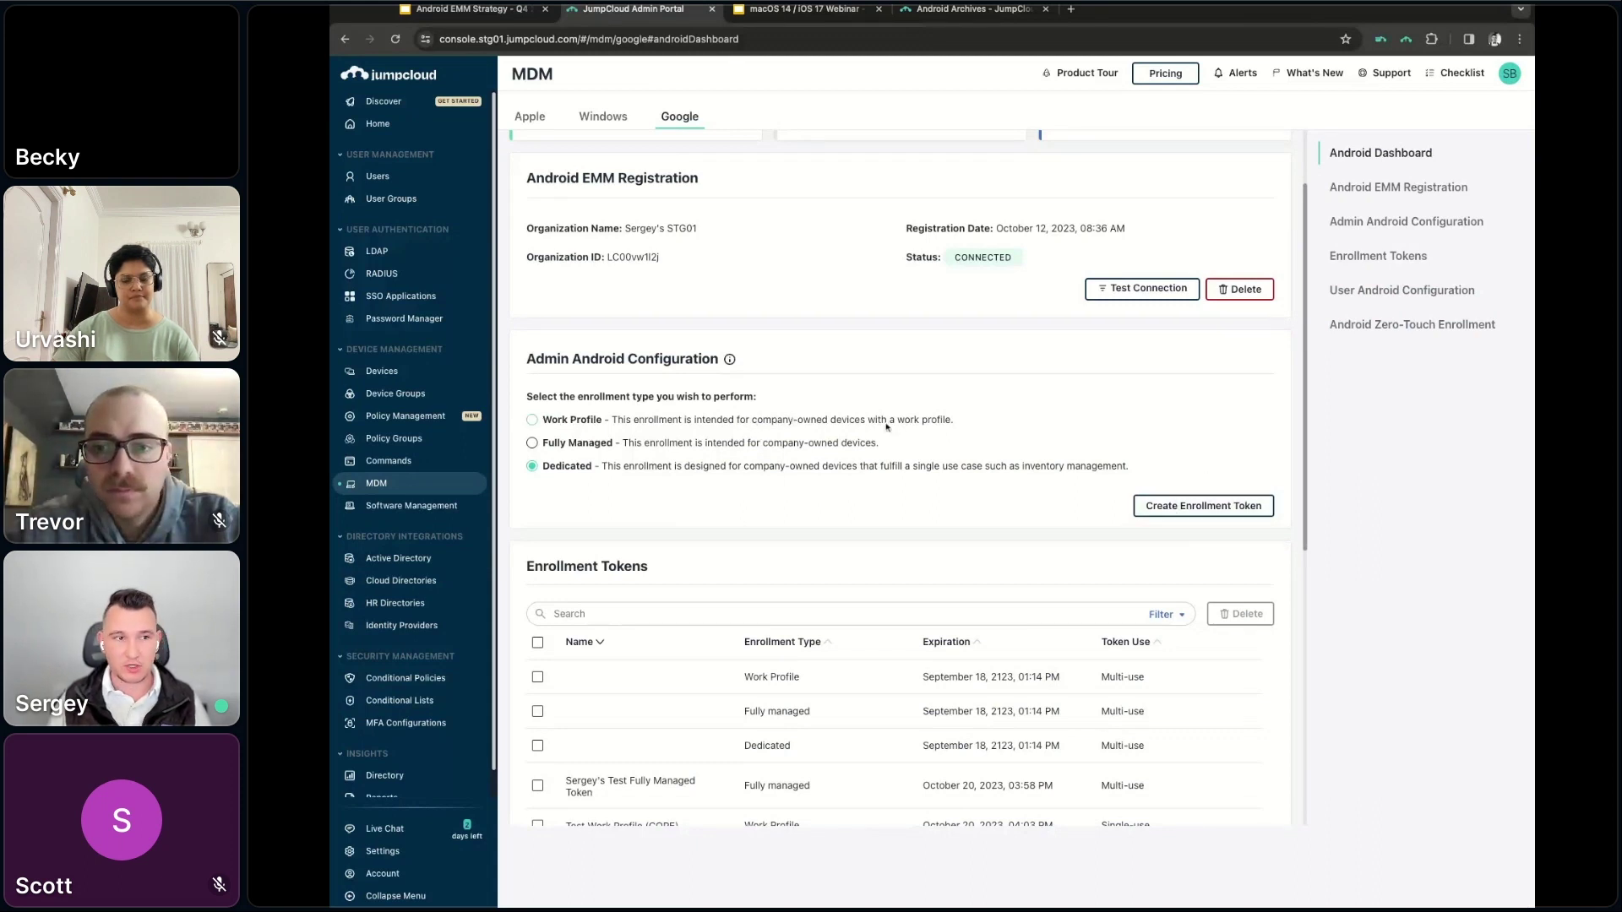
Create a Fully Managed enrollment token named 'Fully Managed - <tester's name> Test'
{"action": "left_click", "coordinate": [816, 444]}
{"action": "left_click", "coordinate": [1253, 512]}
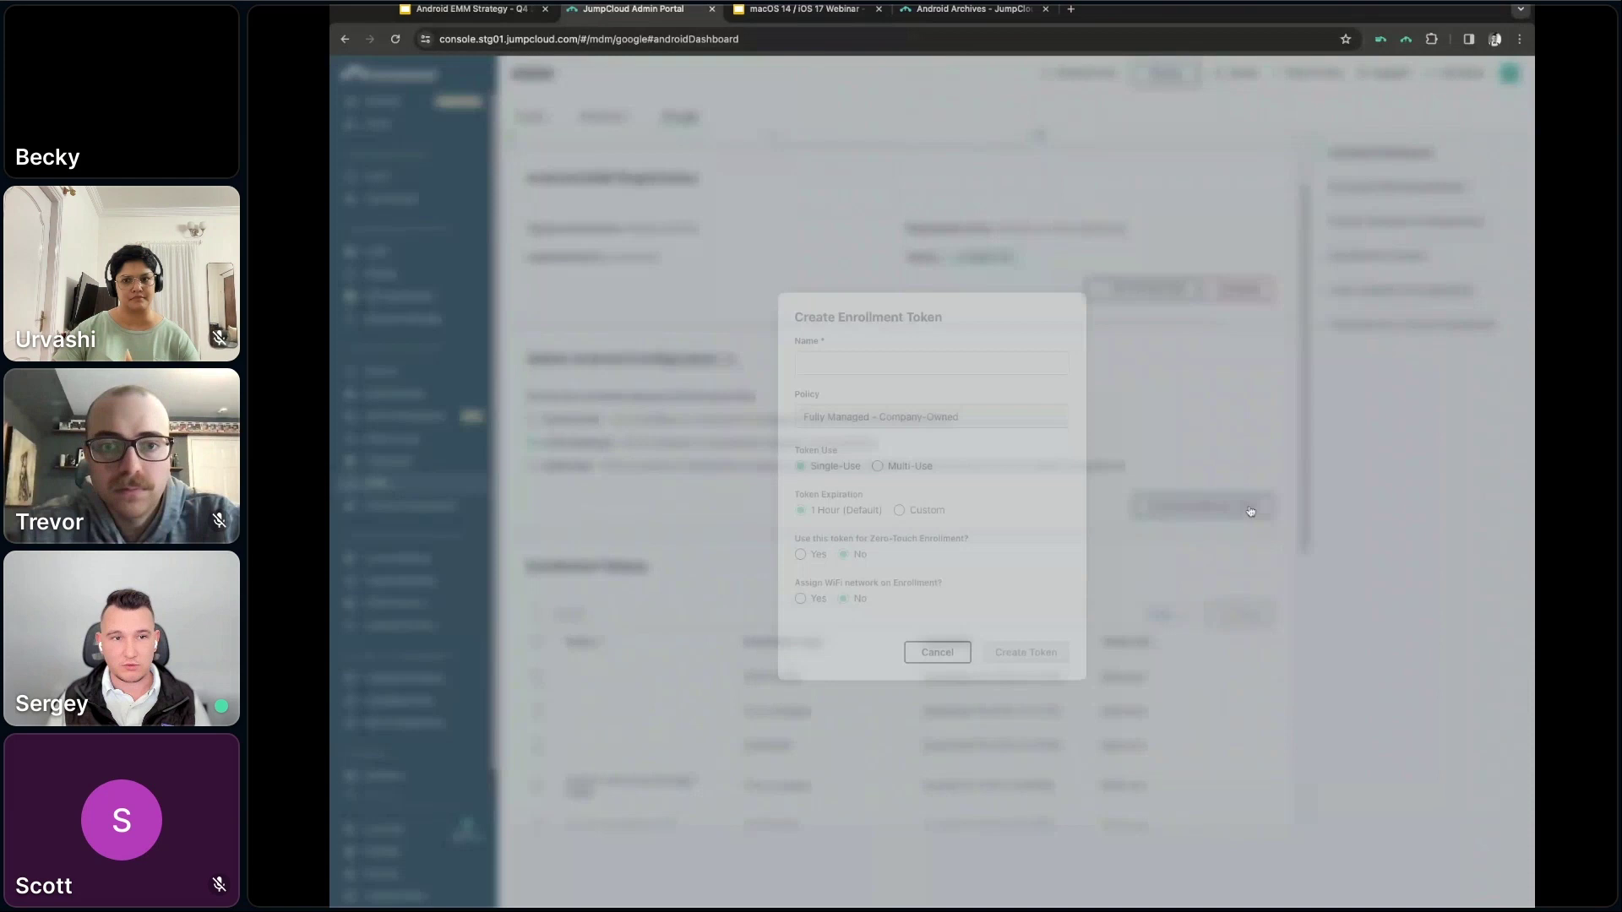
{"action": "left_click", "coordinate": [892, 365]}
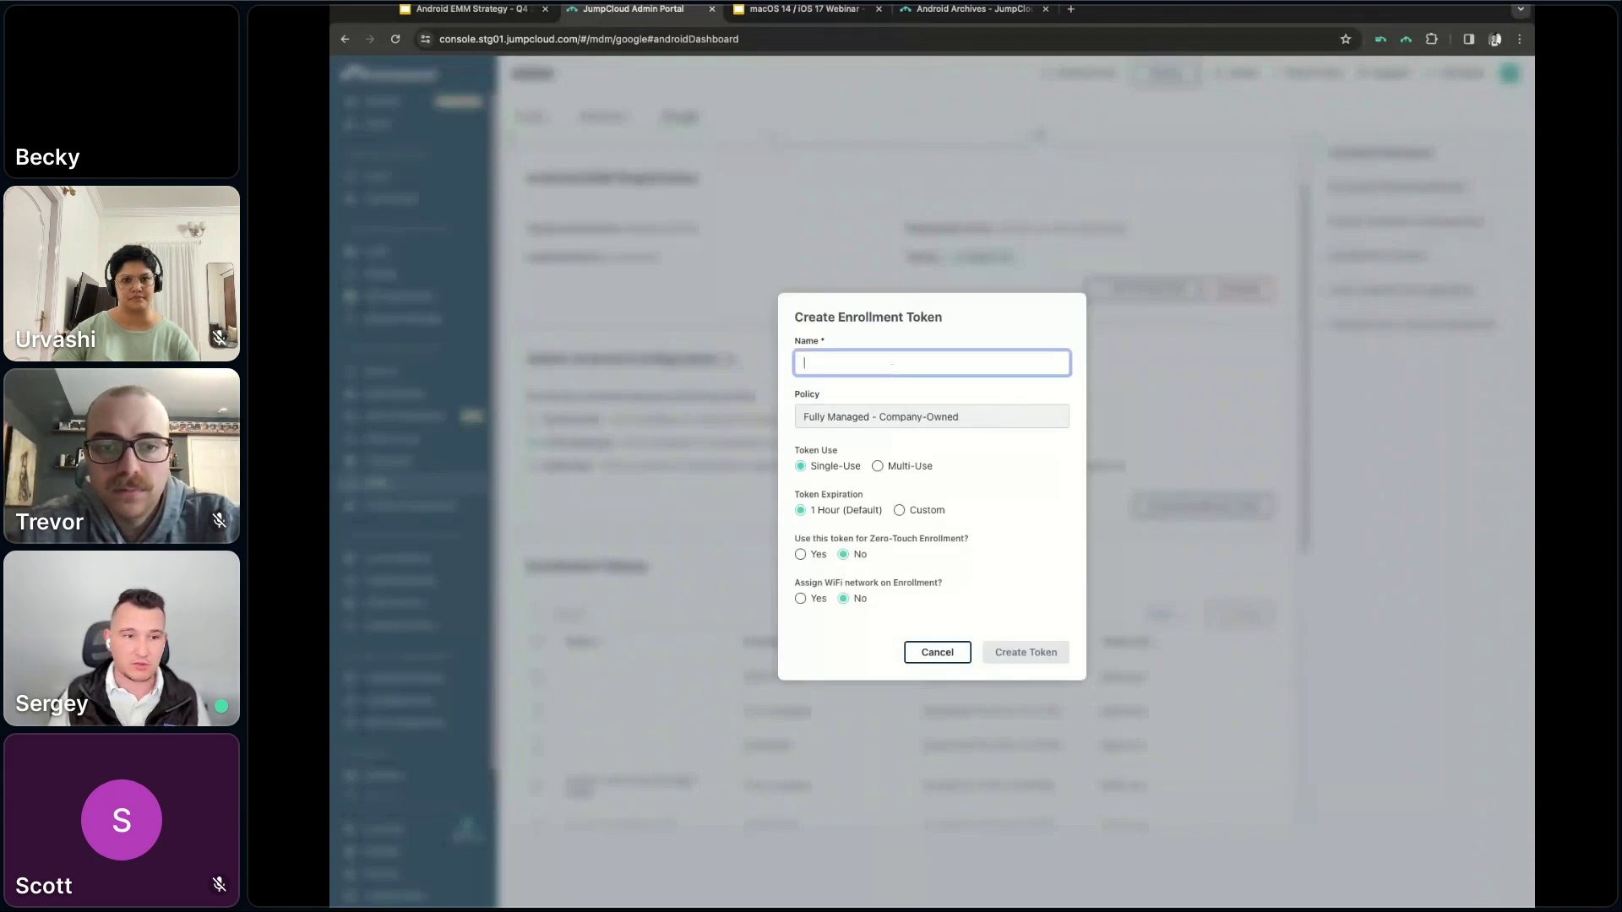
{"action": "type", "text": "Ful"}
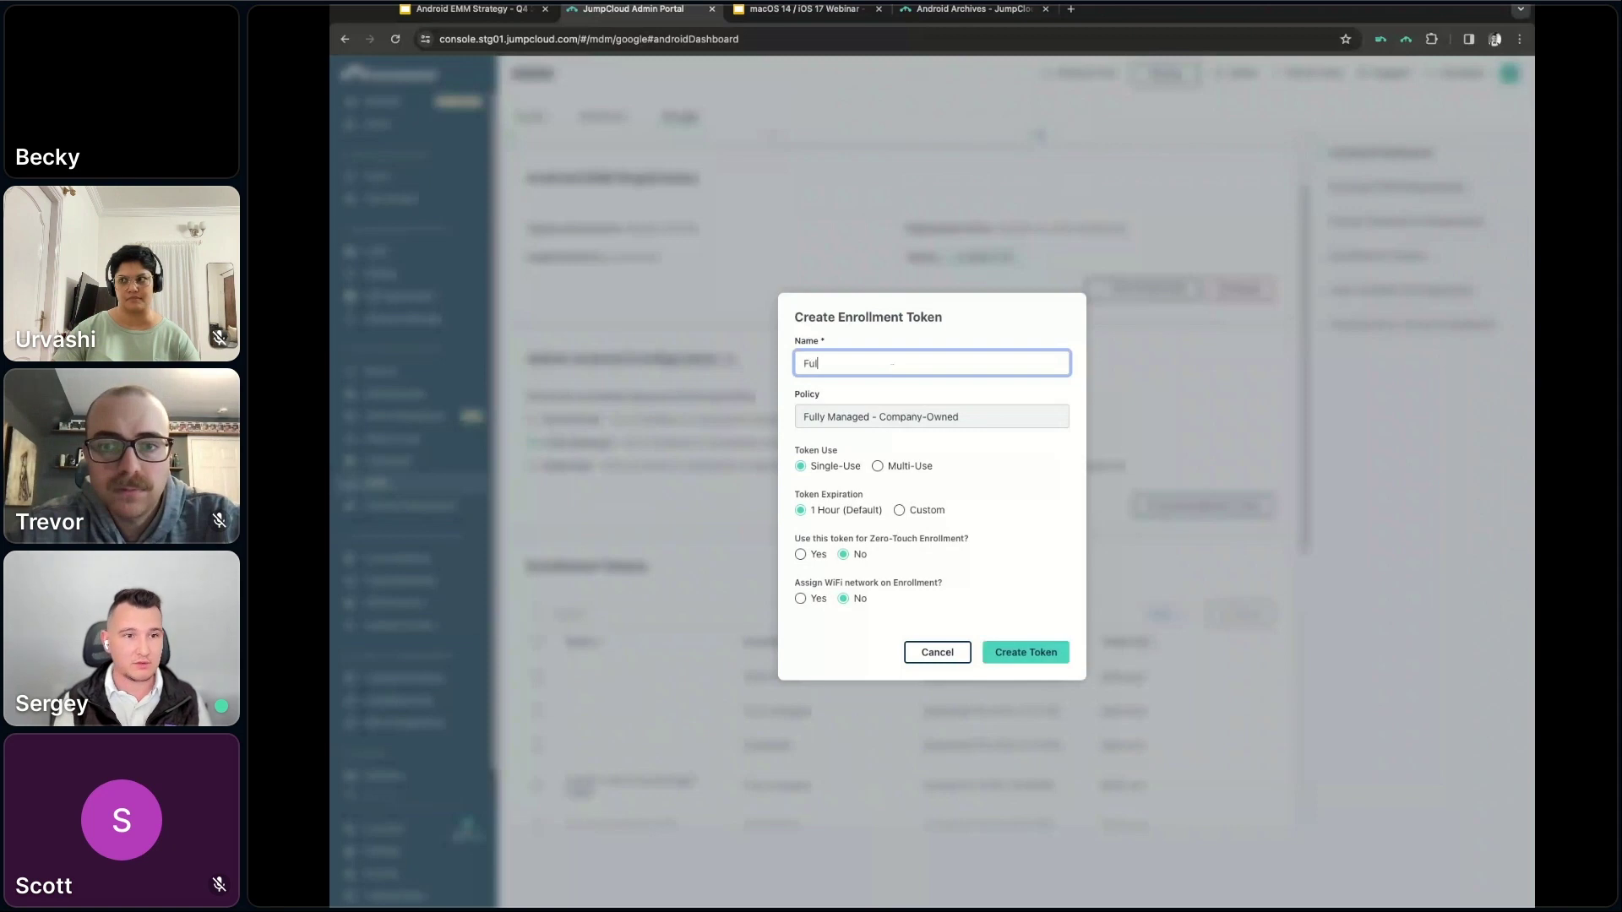
{"action": "type", "text": "ly Managed - Ser"}
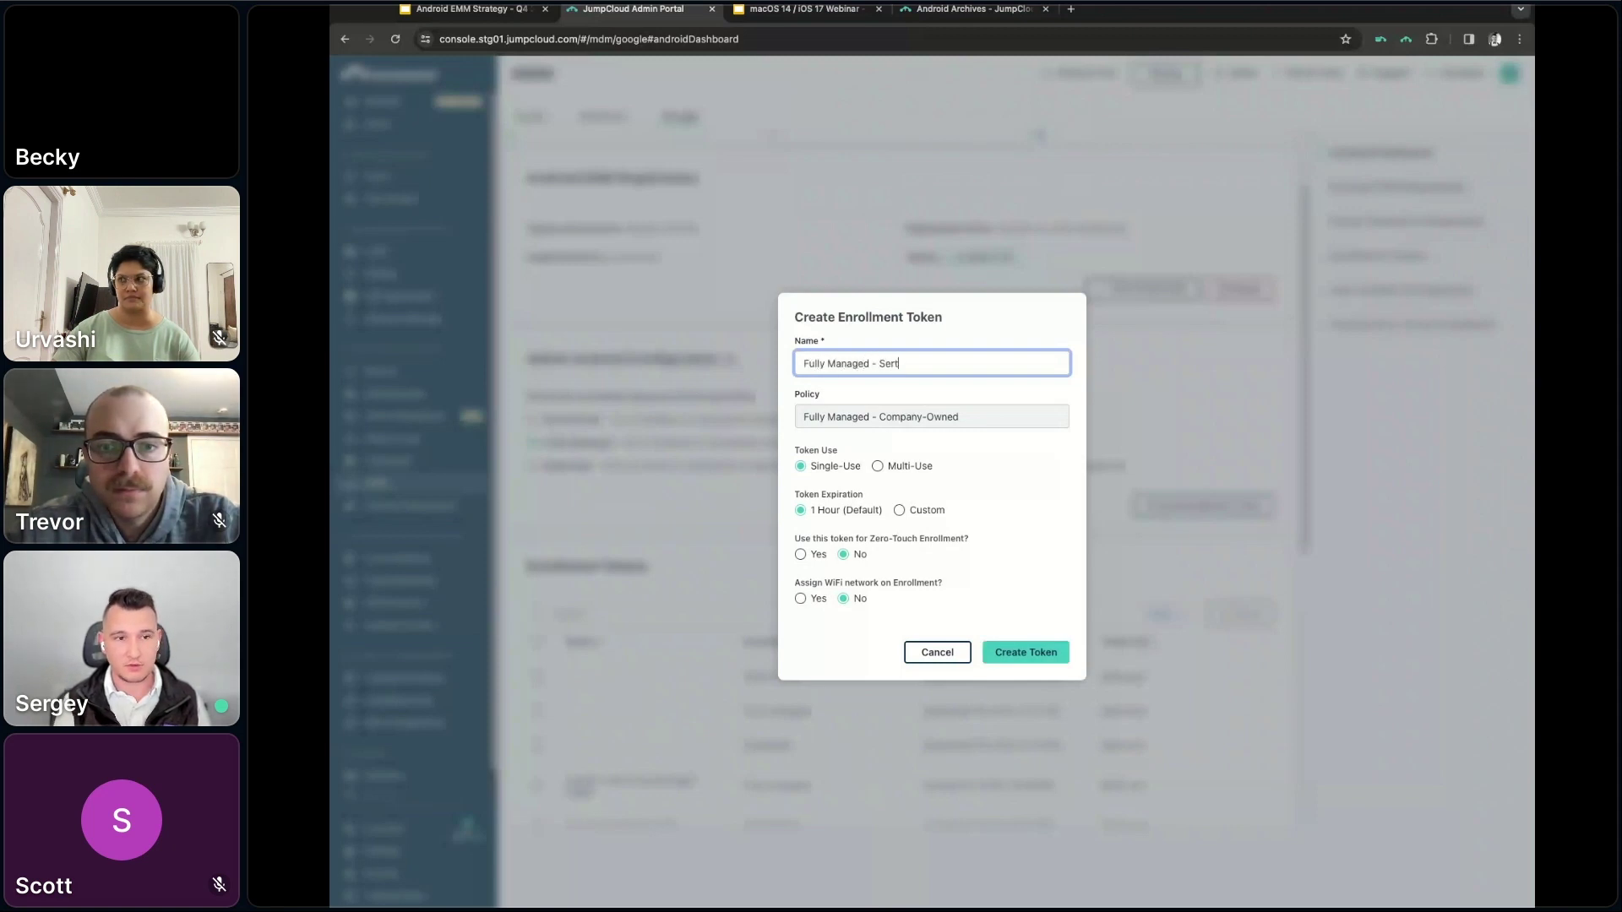
{"action": "type", "text": "gey Test"}
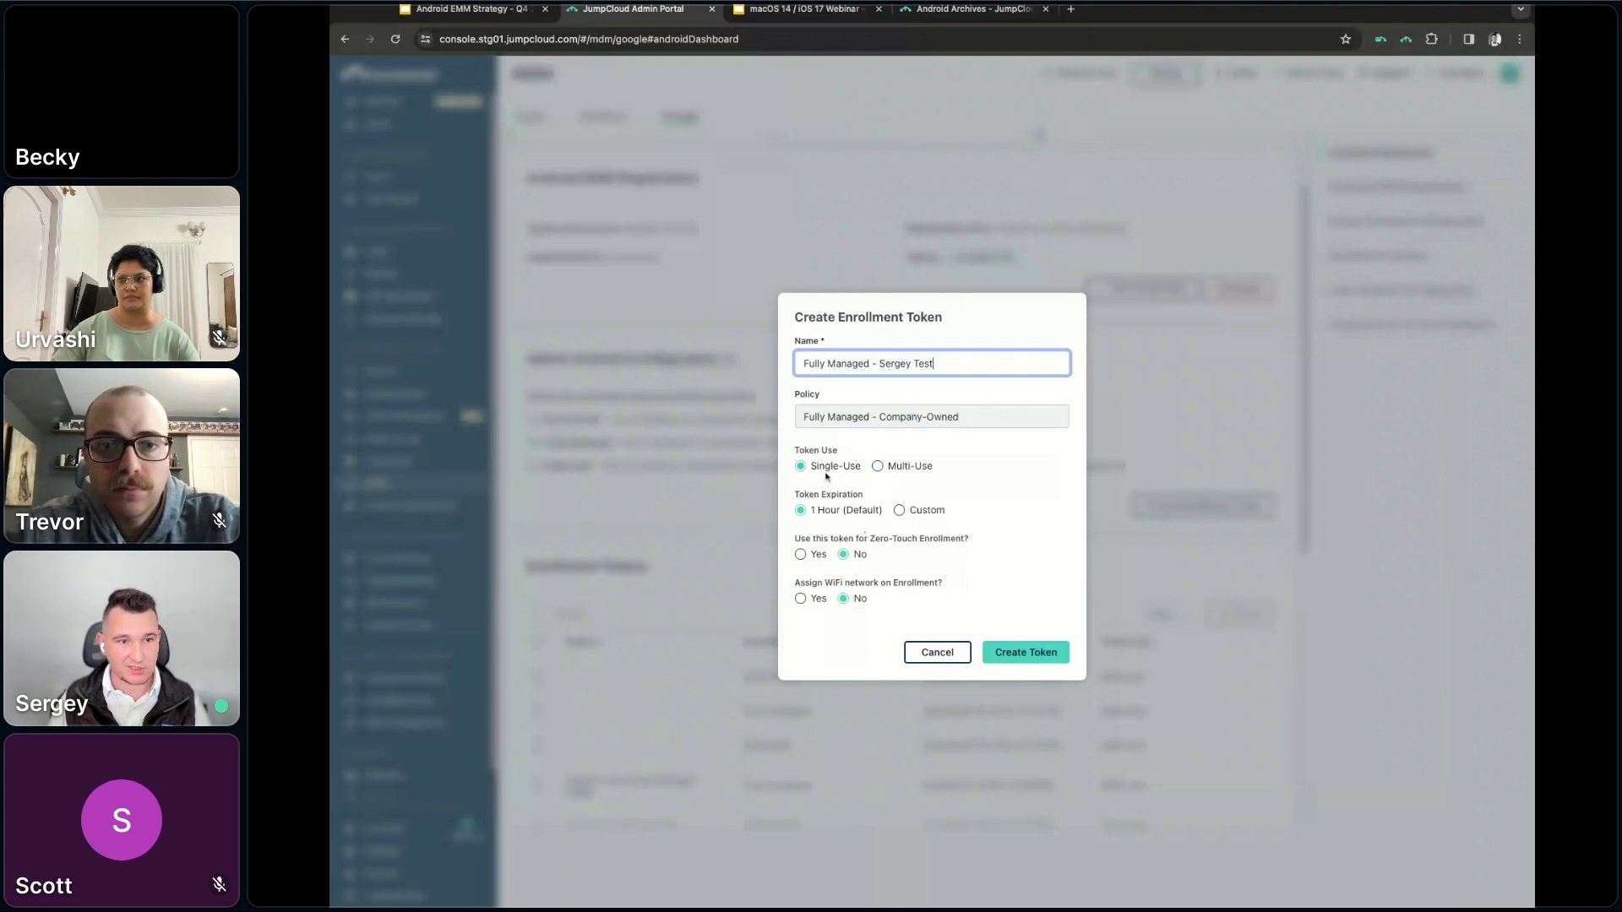
{"action": "left_click", "coordinate": [1016, 657]}
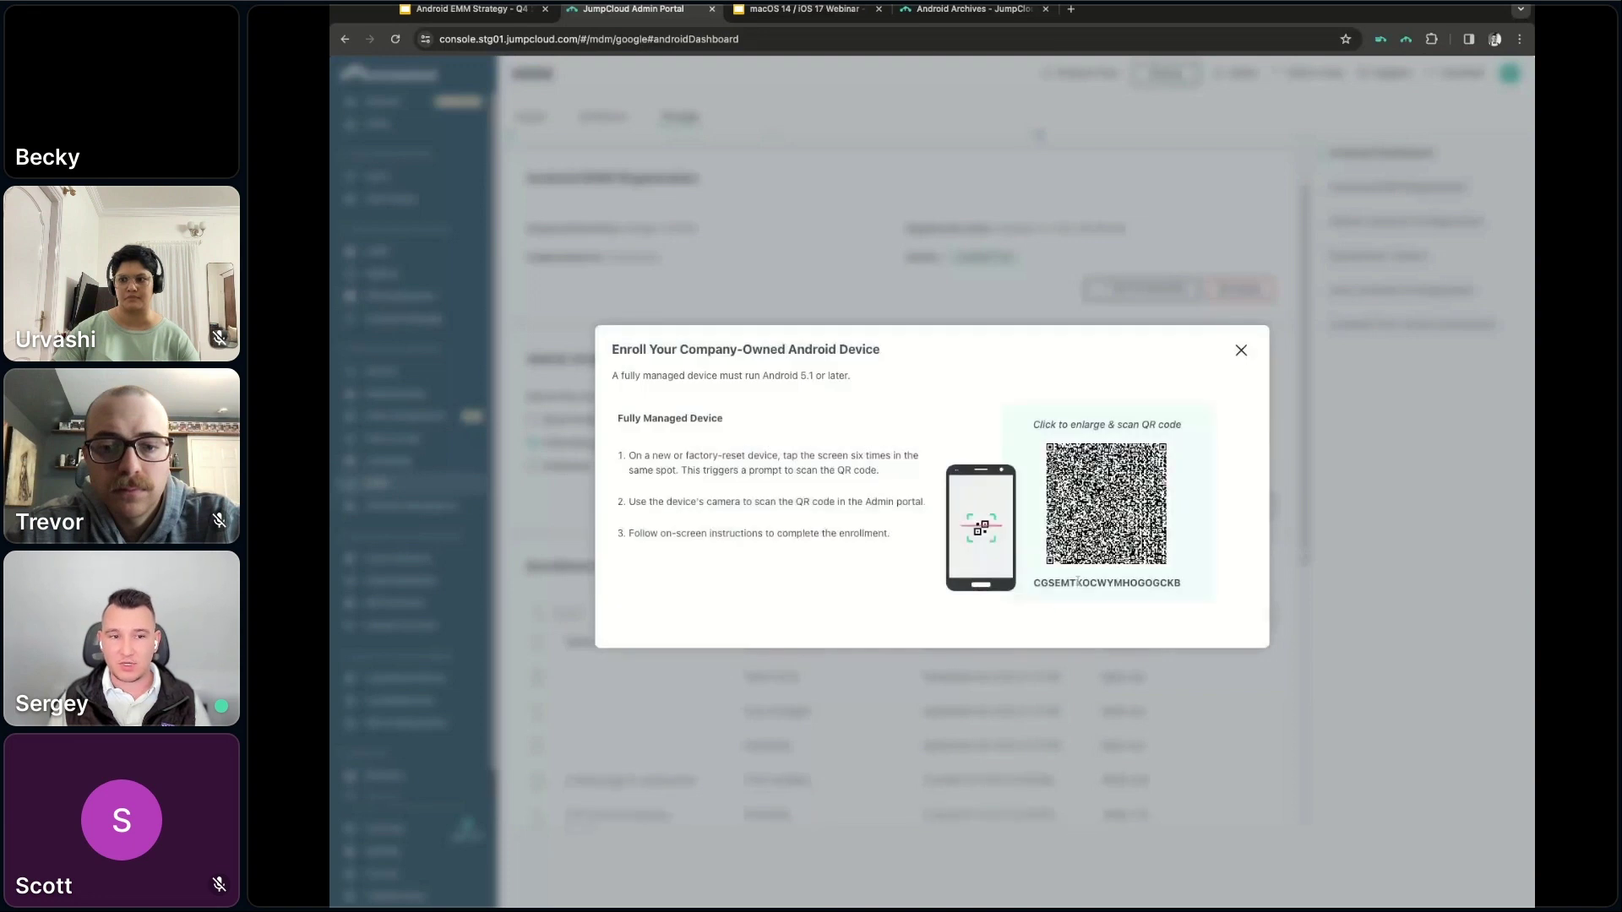
Select the new token code, enlarge its QR code, then close the enrollment dialog
{"action": "double_click", "coordinate": [1078, 582]}
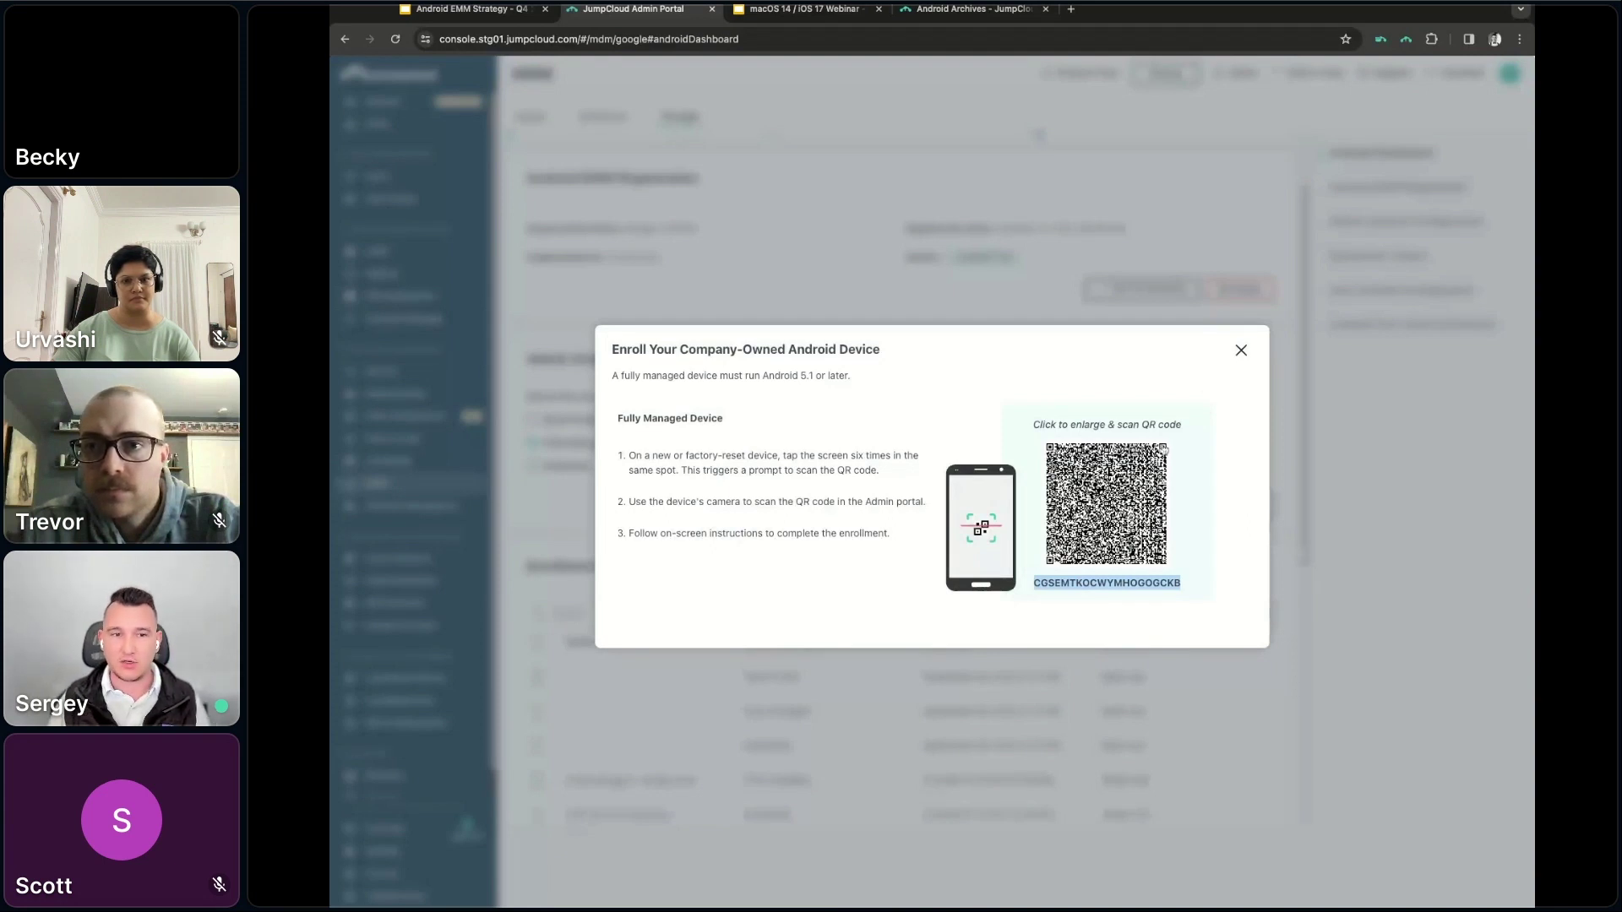
{"action": "left_click", "coordinate": [1111, 490]}
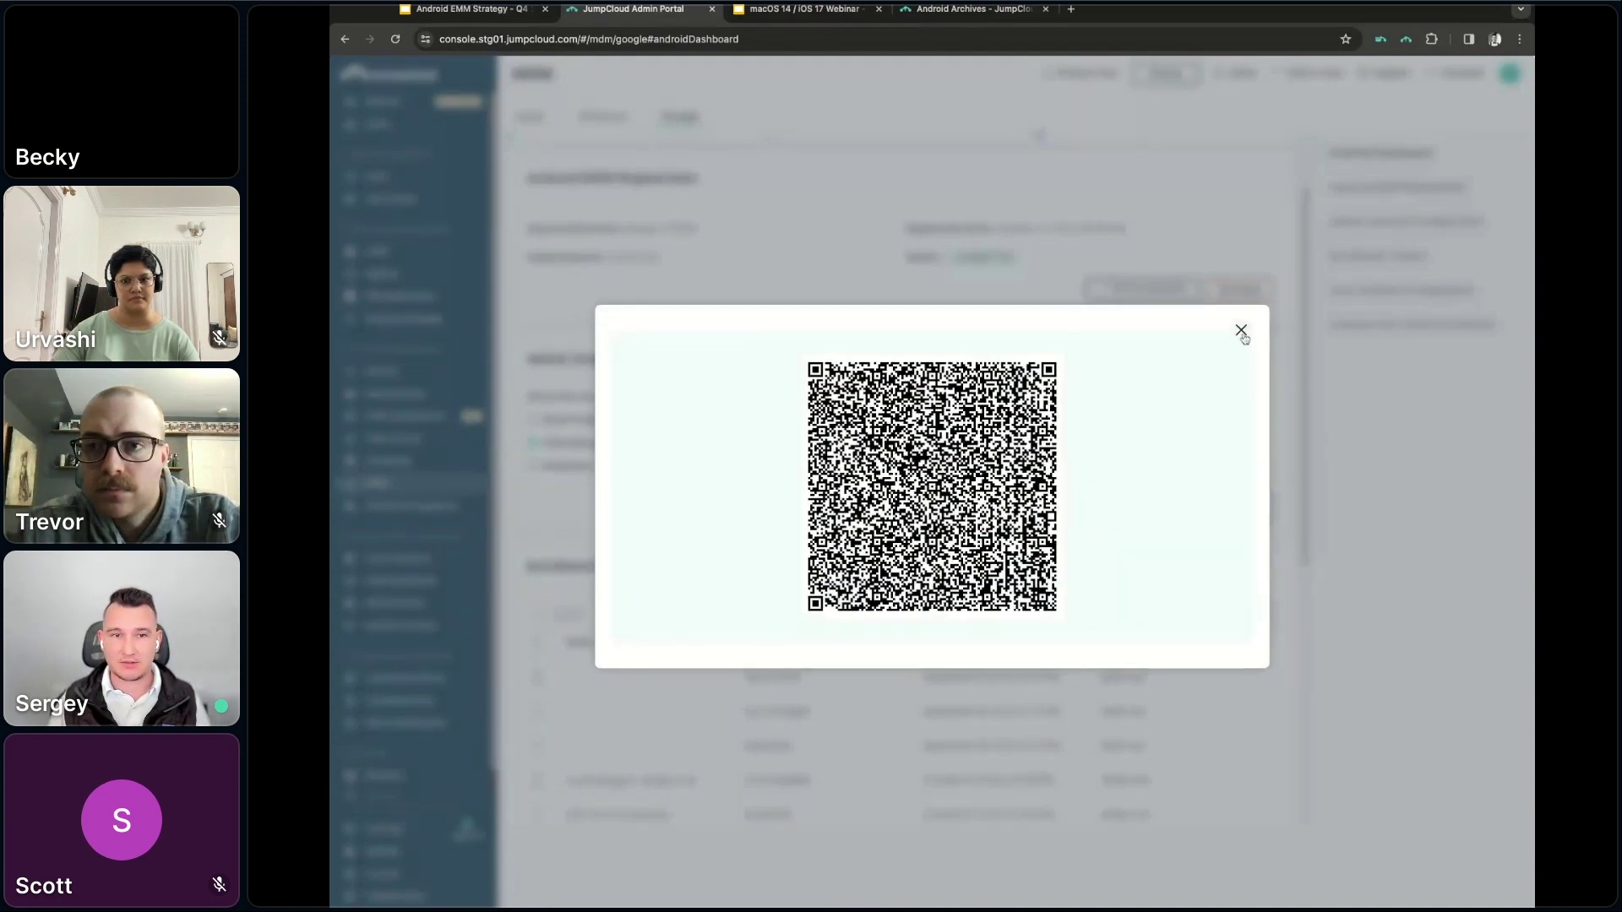
{"action": "left_click", "coordinate": [1239, 331]}
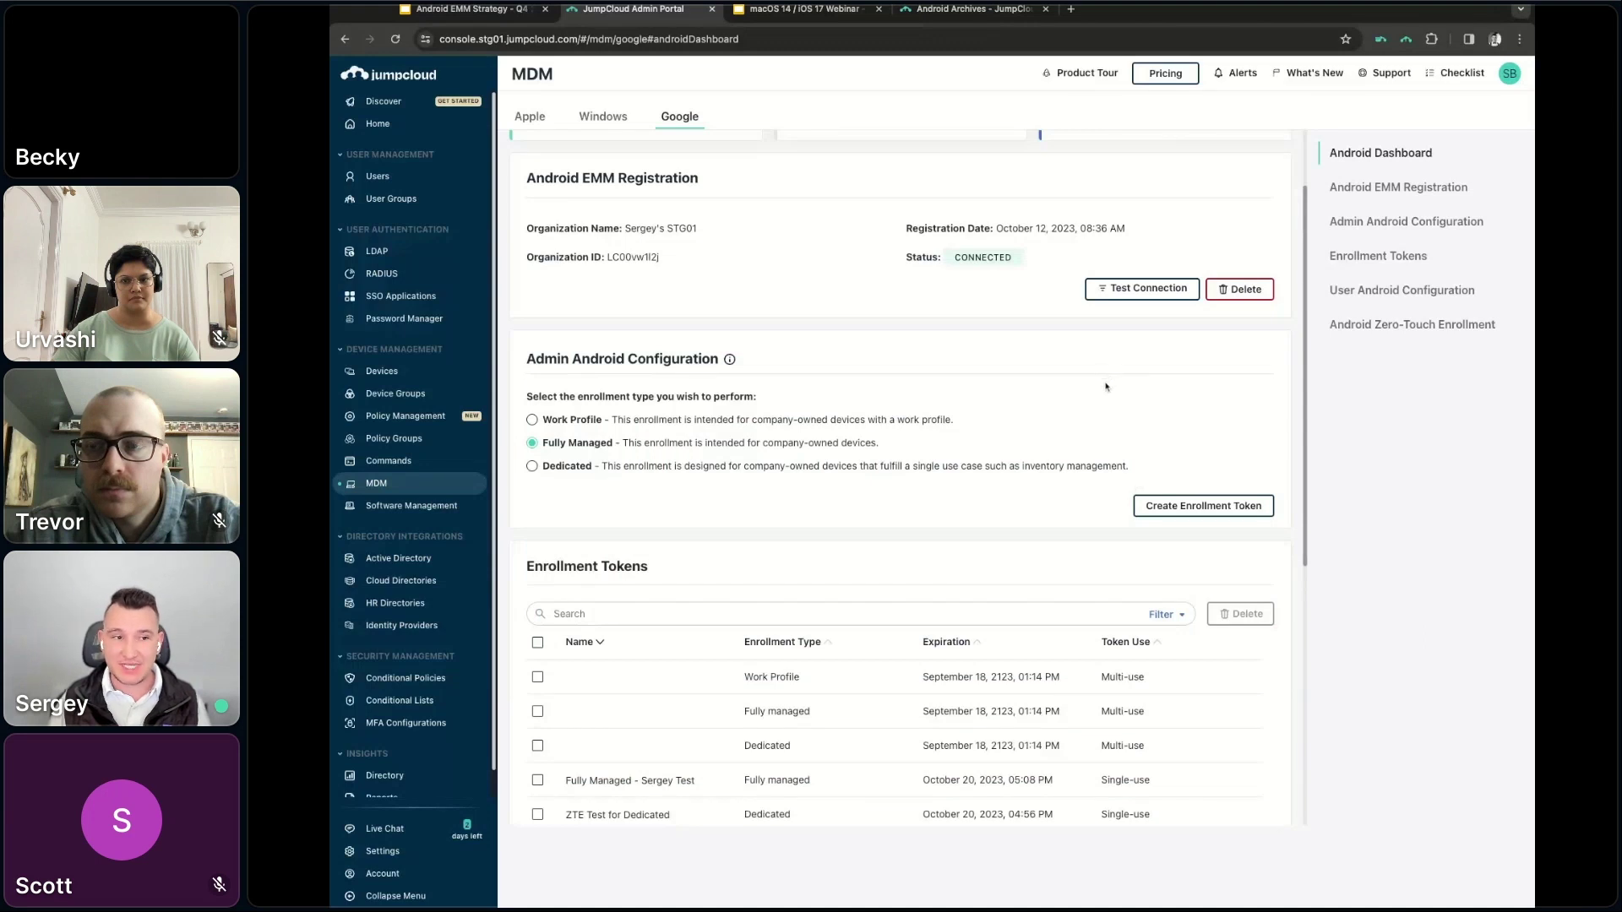
Create a zero-touch enrollment token named 'ZTe', download its zero-touch data, and close the details
{"action": "left_click", "coordinate": [1183, 505]}
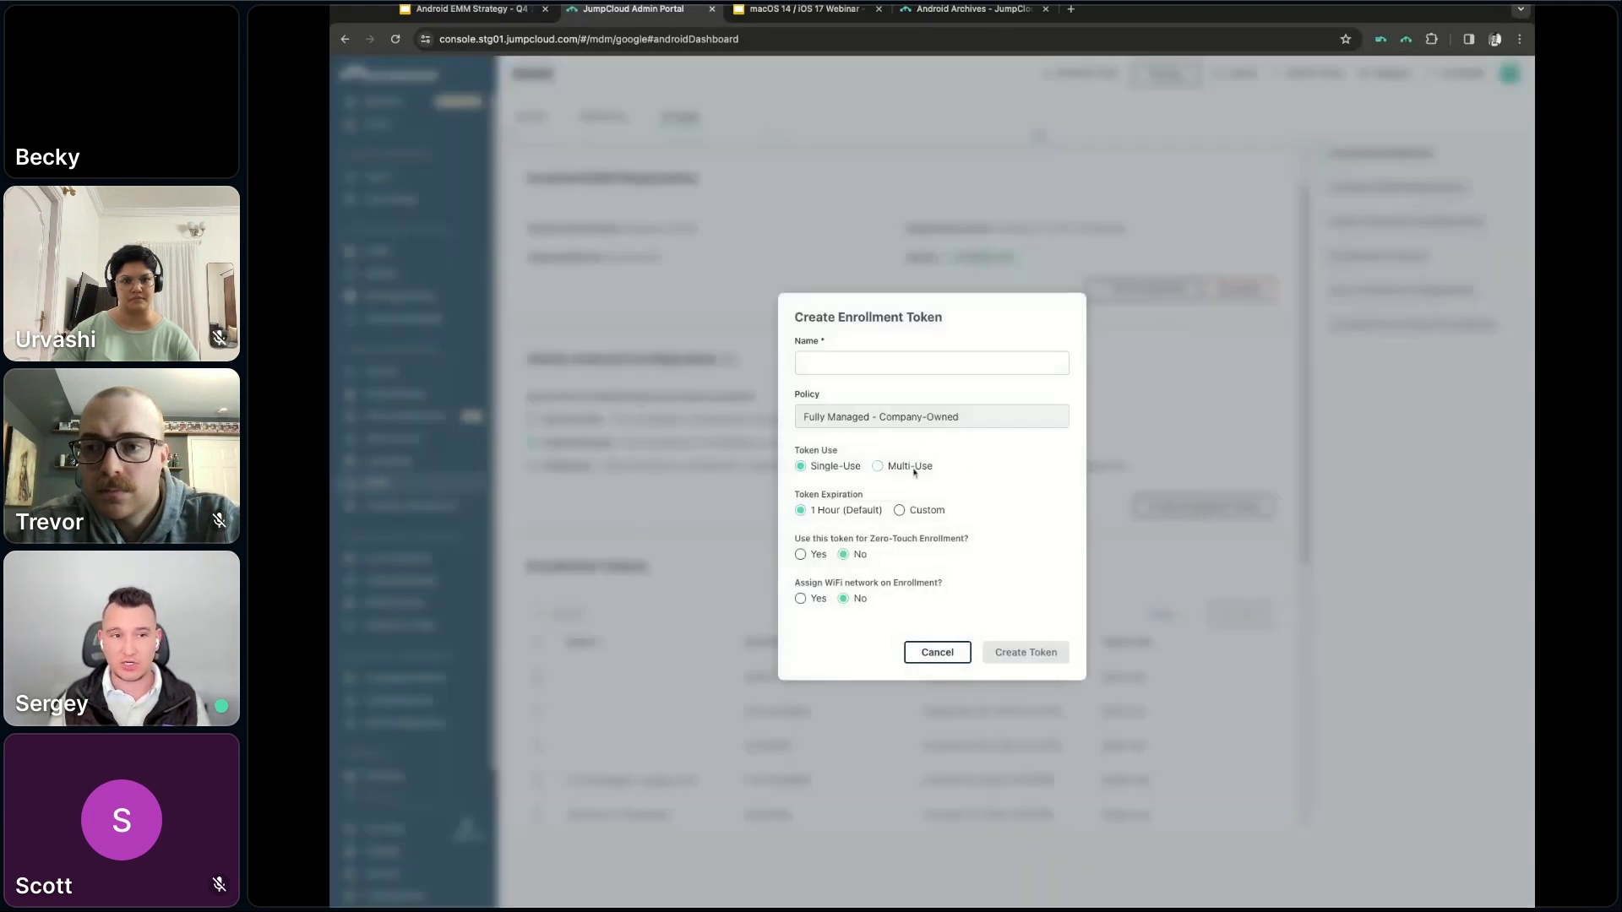
{"action": "left_click", "coordinate": [801, 554]}
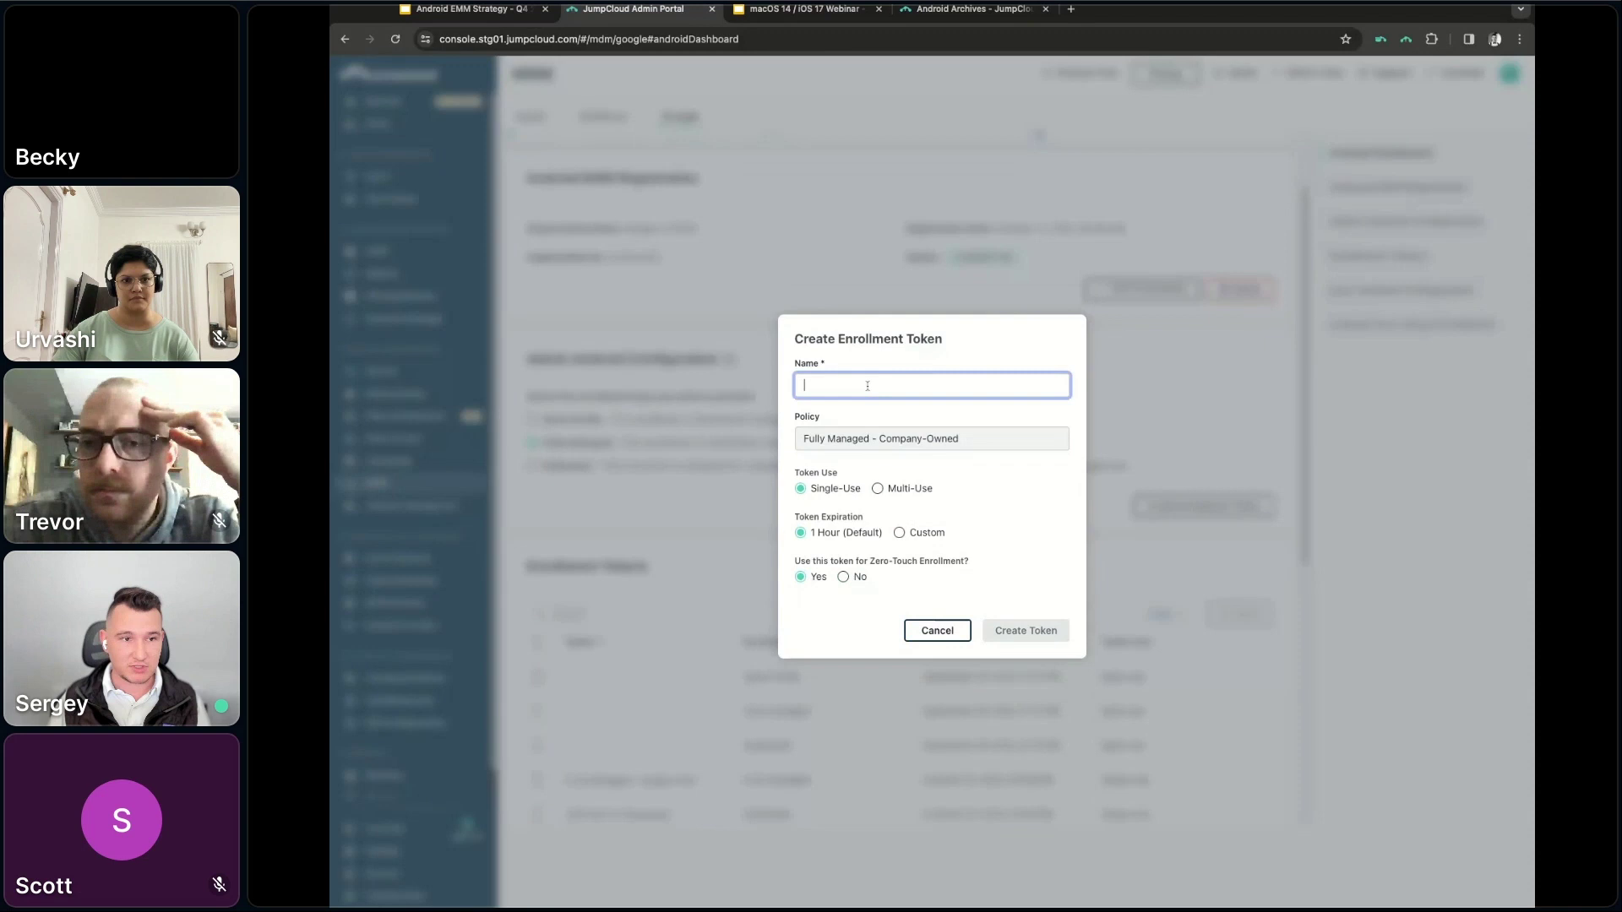
{"action": "type", "text": "ZTe"}
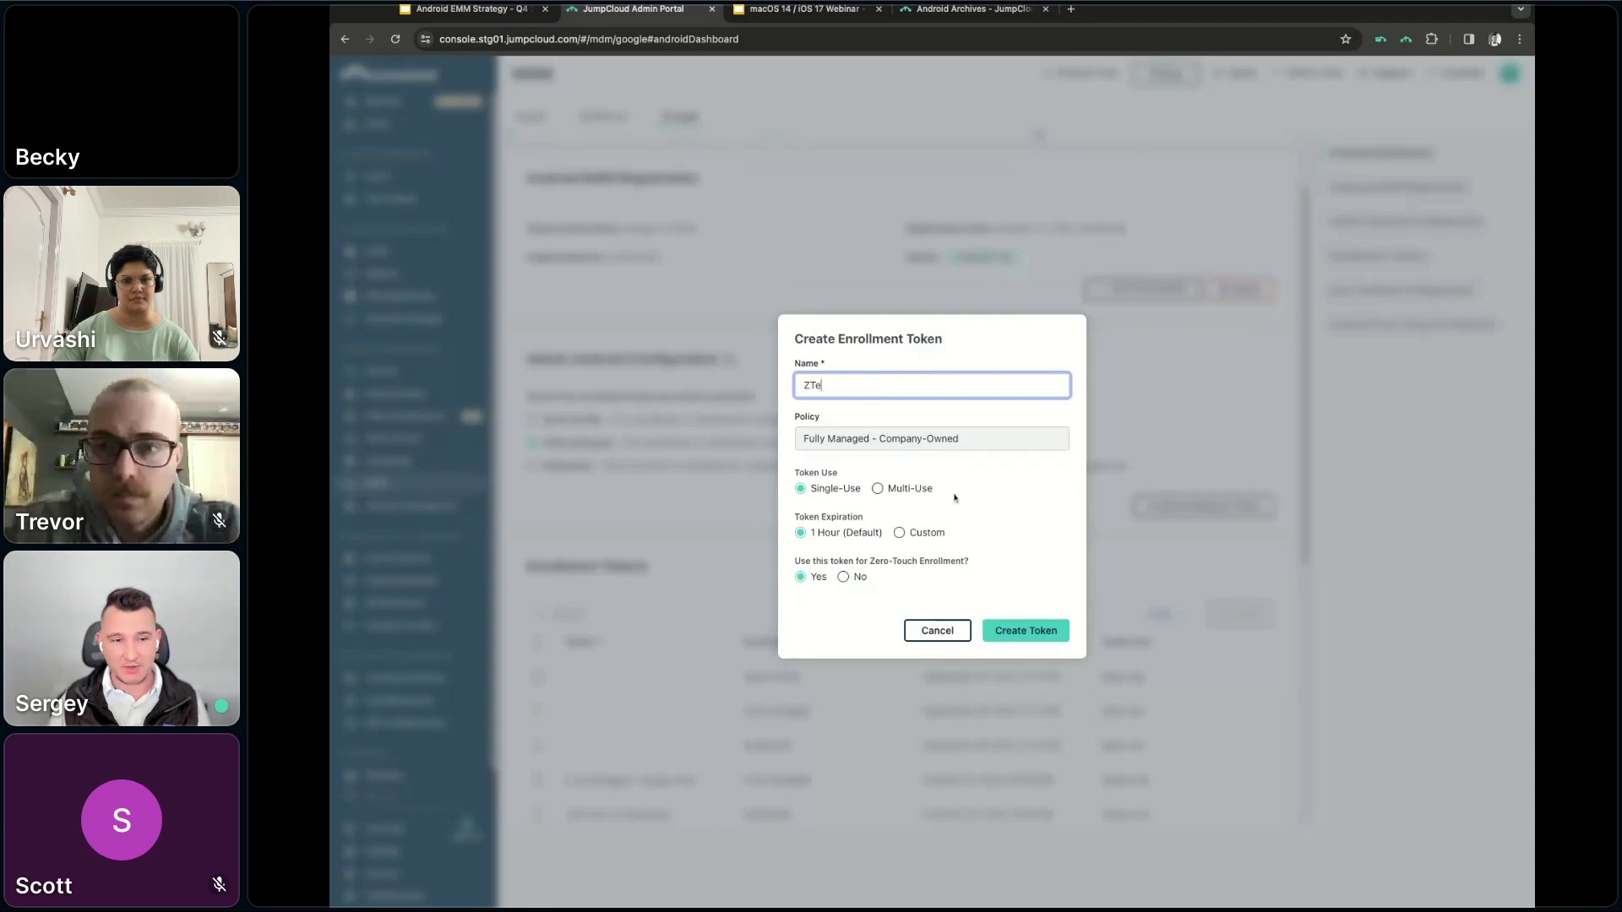
{"action": "left_click", "coordinate": [1034, 632]}
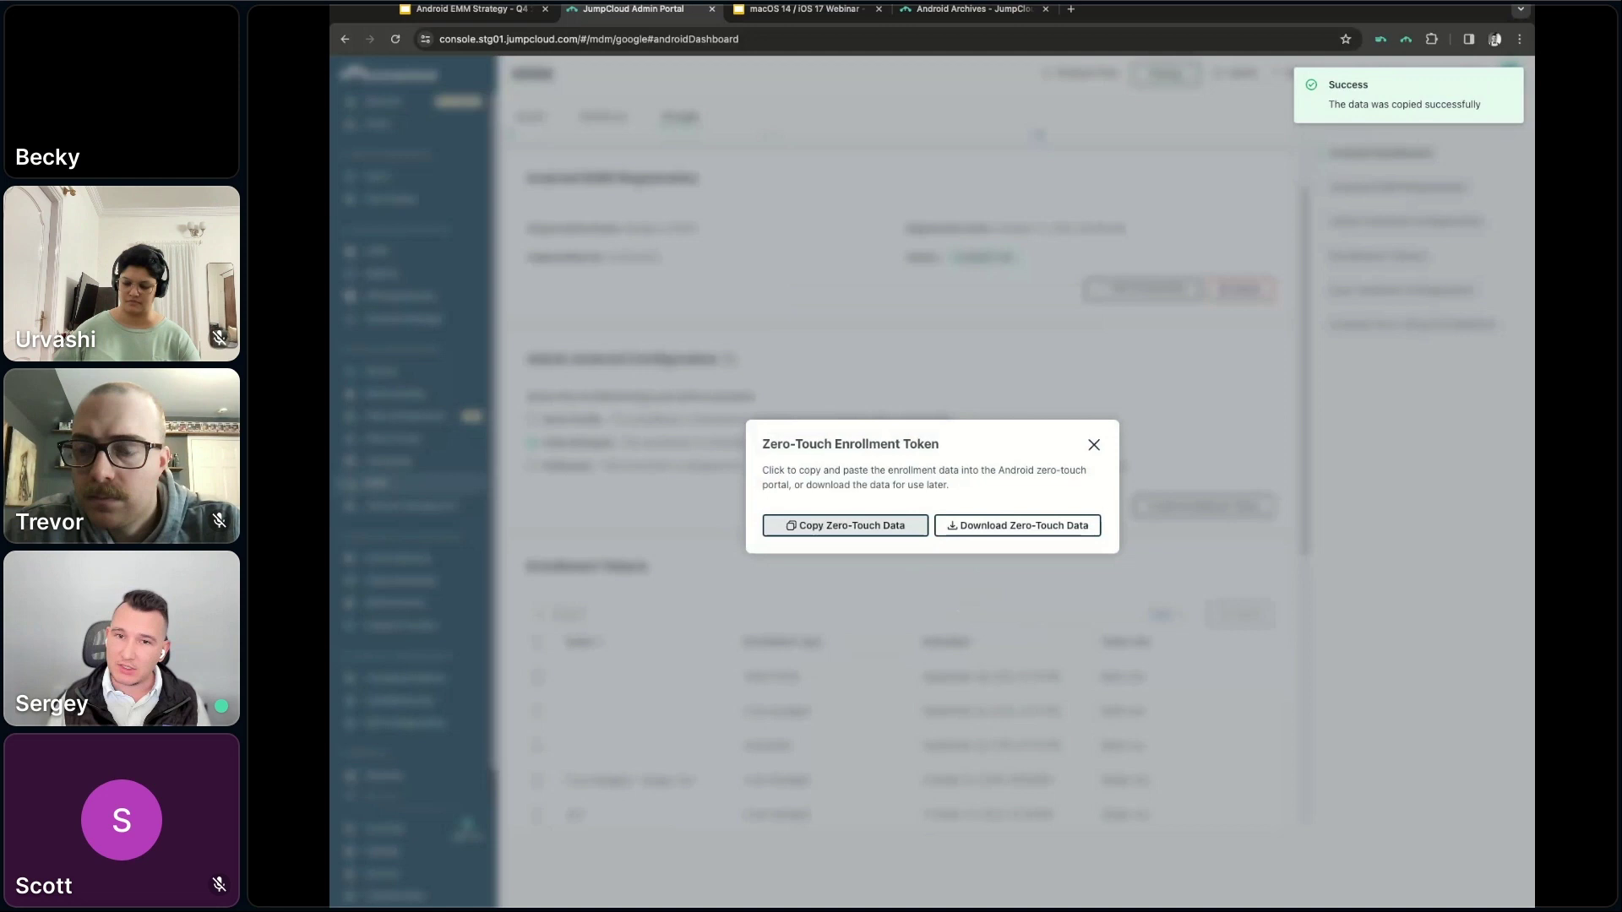
{"action": "left_click", "coordinate": [1017, 526]}
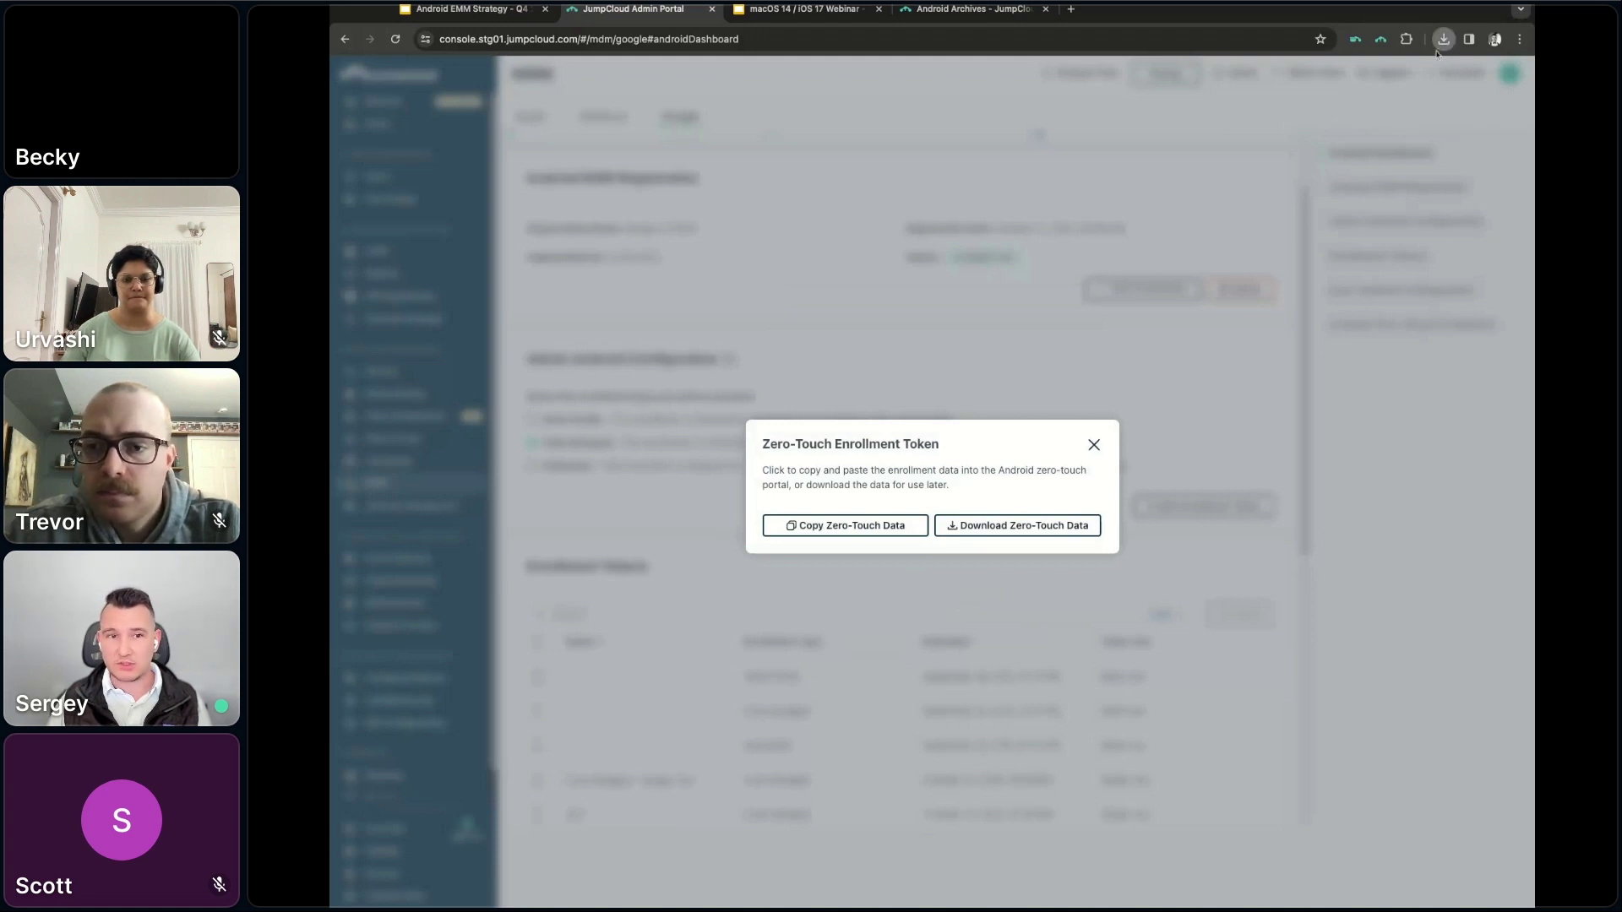
{"action": "left_click", "coordinate": [1093, 446]}
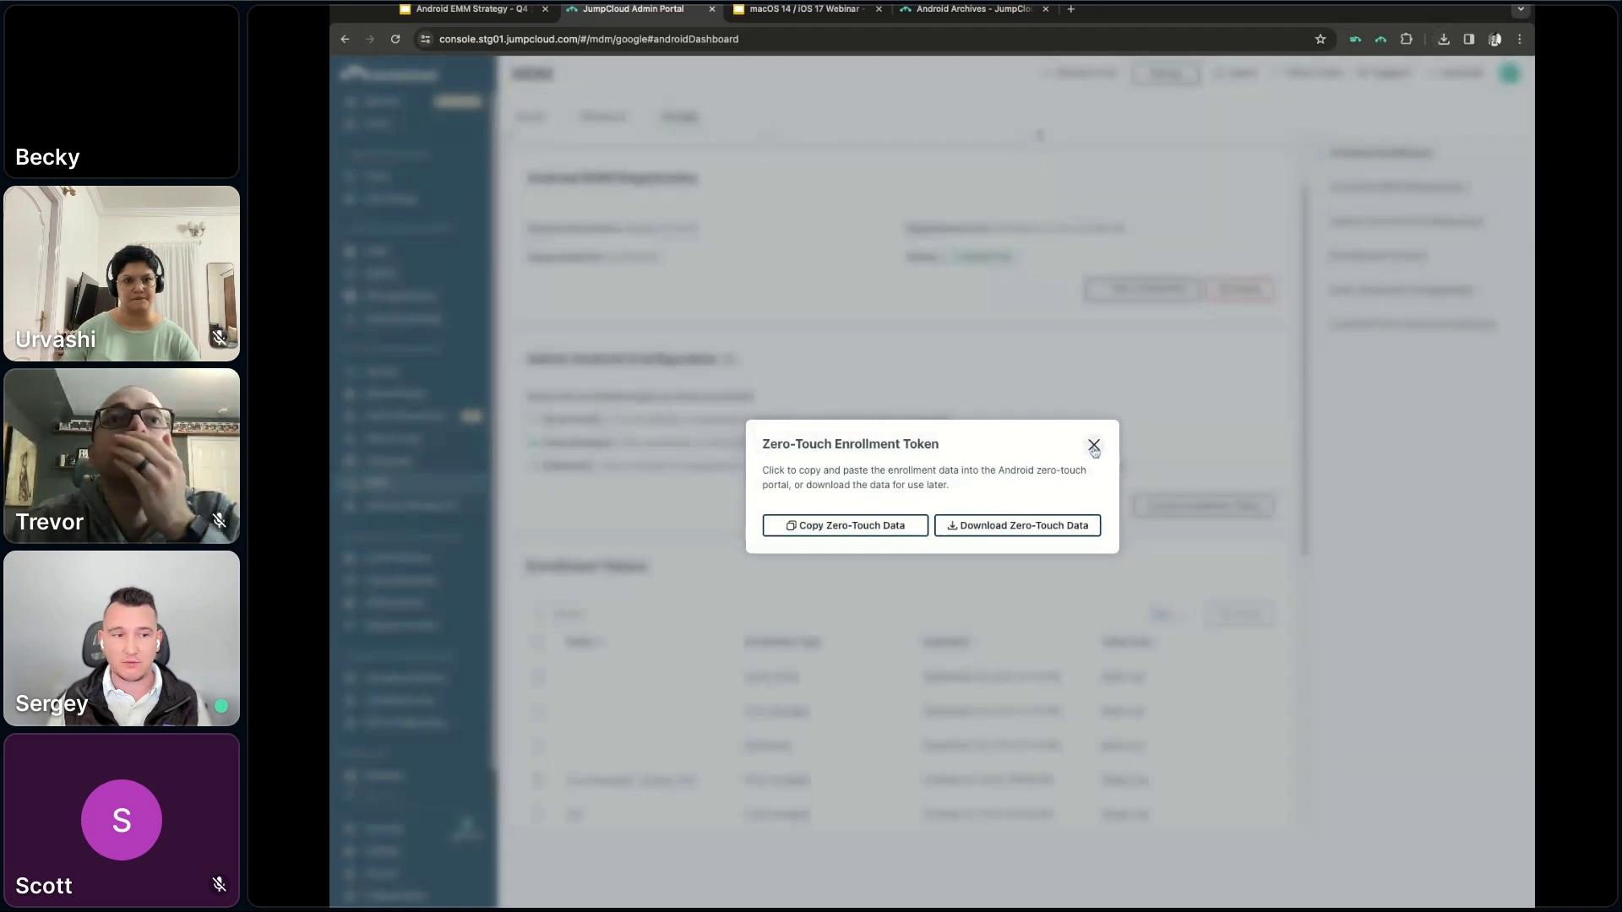
Select all six tokens, cancel their deletion, deselect them, then scroll to Android Zero-Touch Enrollment
{"action": "scroll", "coordinate": [1143, 446], "scroll_direction": "down", "scroll_amount": 4}
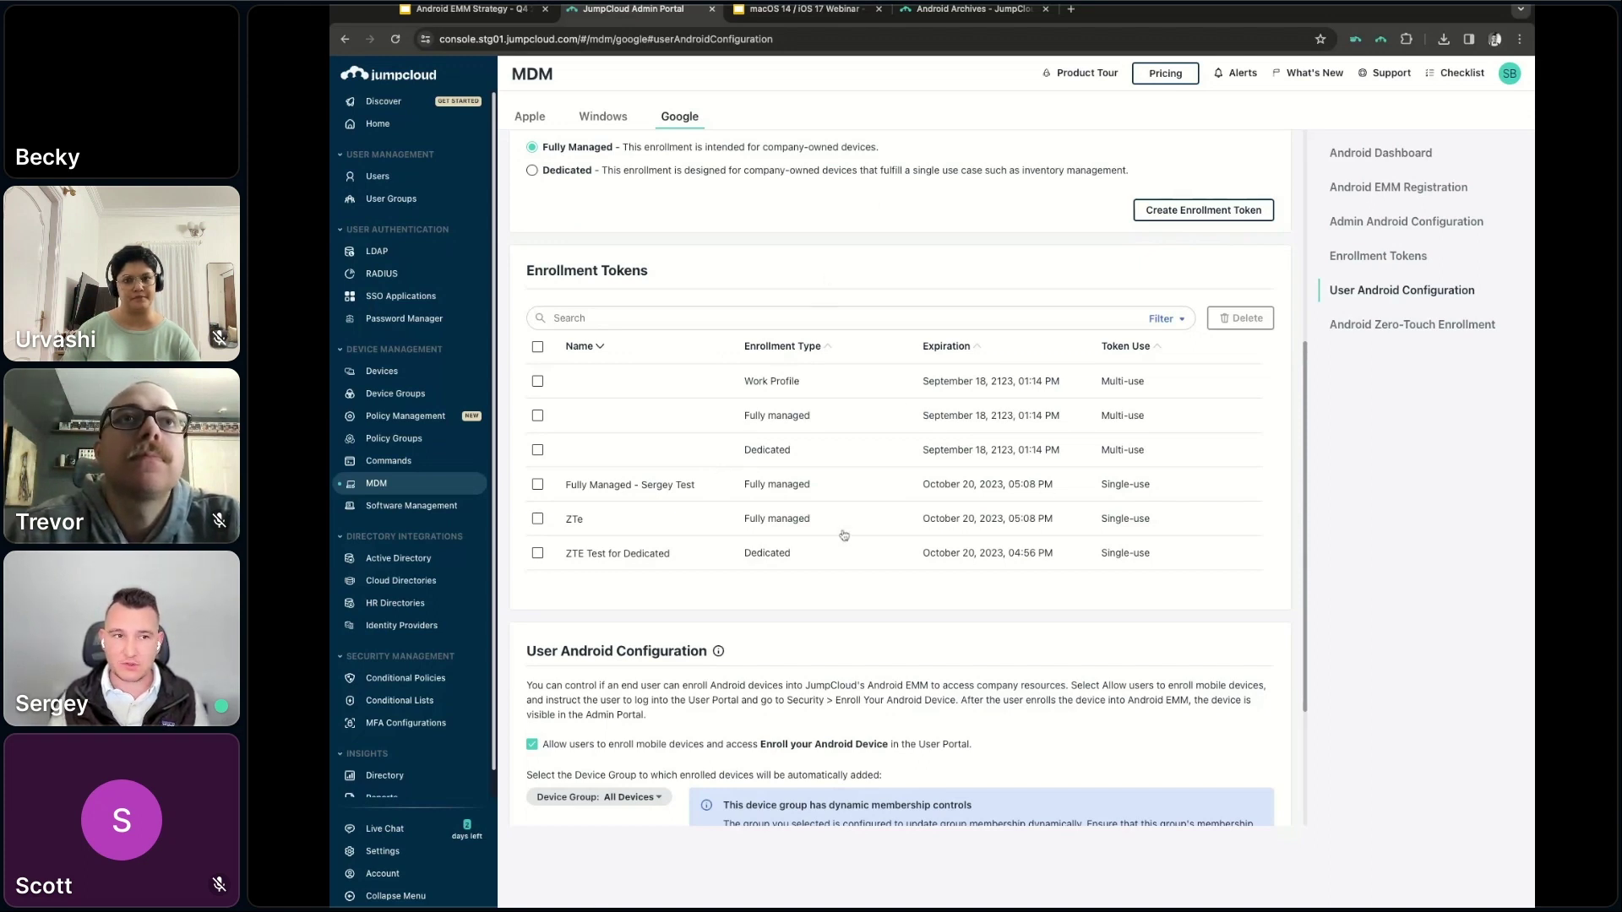
{"action": "left_click", "coordinate": [537, 346]}
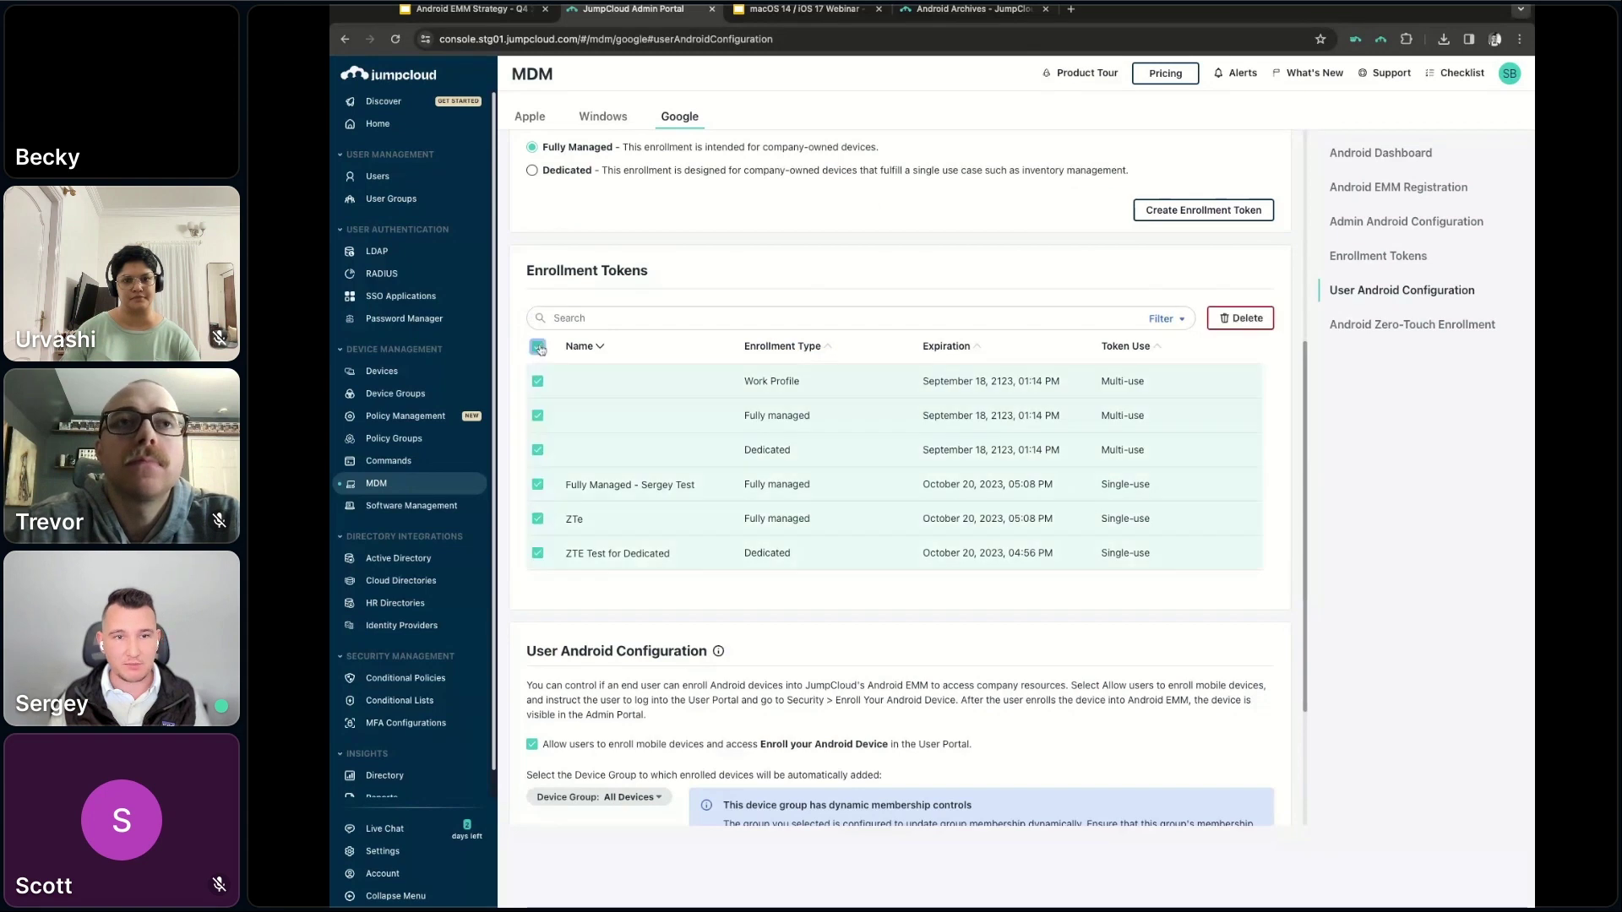
{"action": "left_click", "coordinate": [1223, 321]}
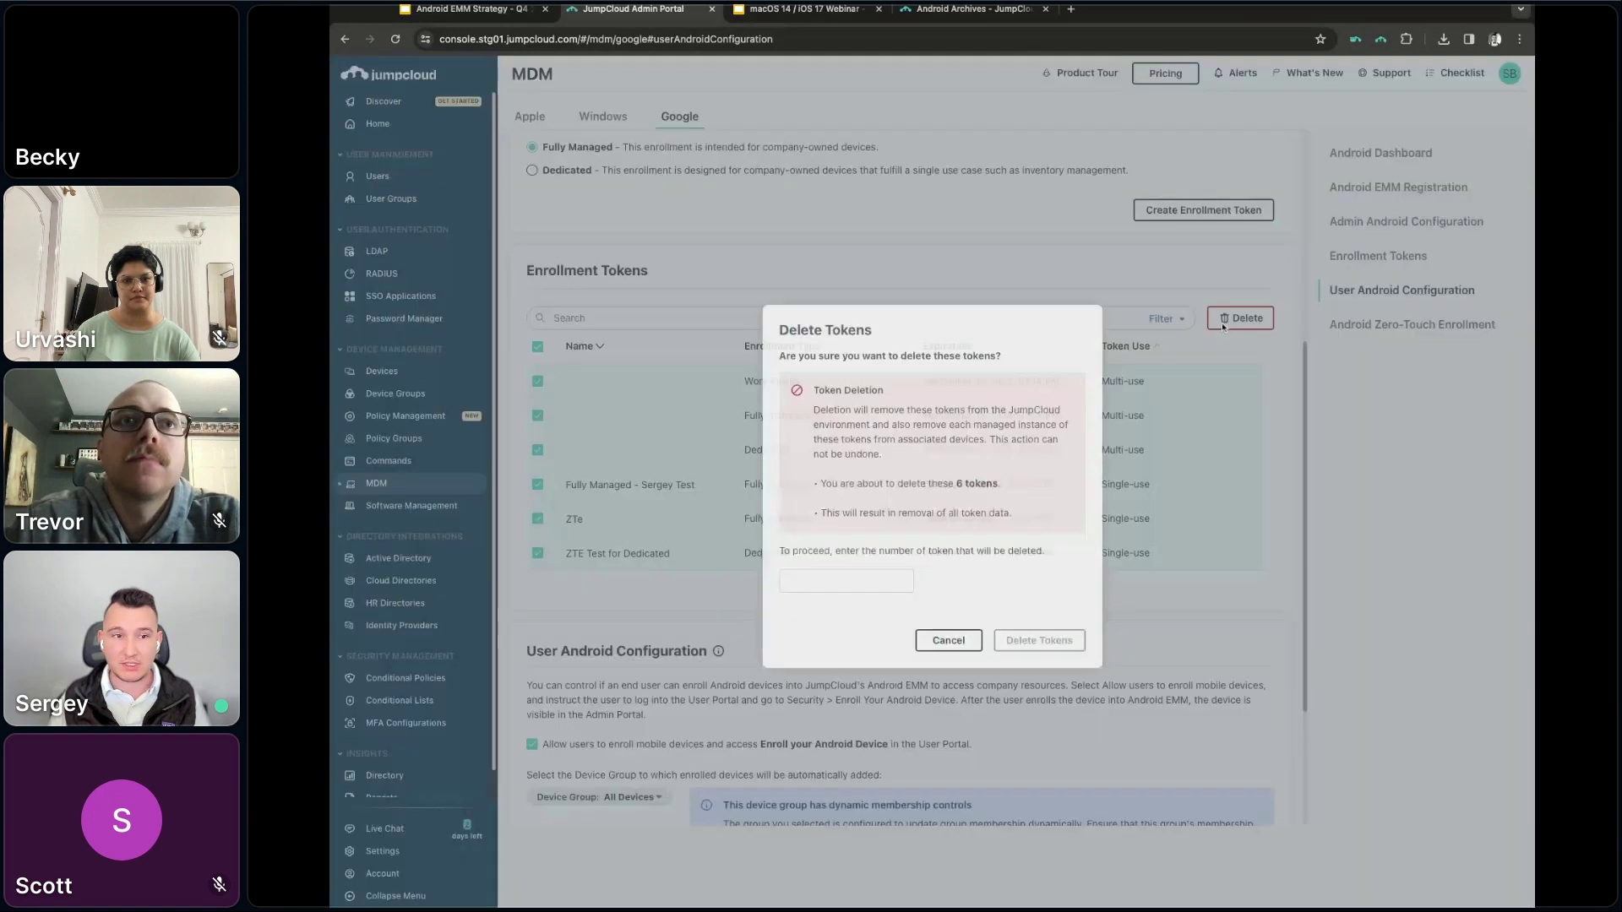
{"action": "left_click", "coordinate": [947, 642]}
{"action": "left_click", "coordinate": [538, 349]}
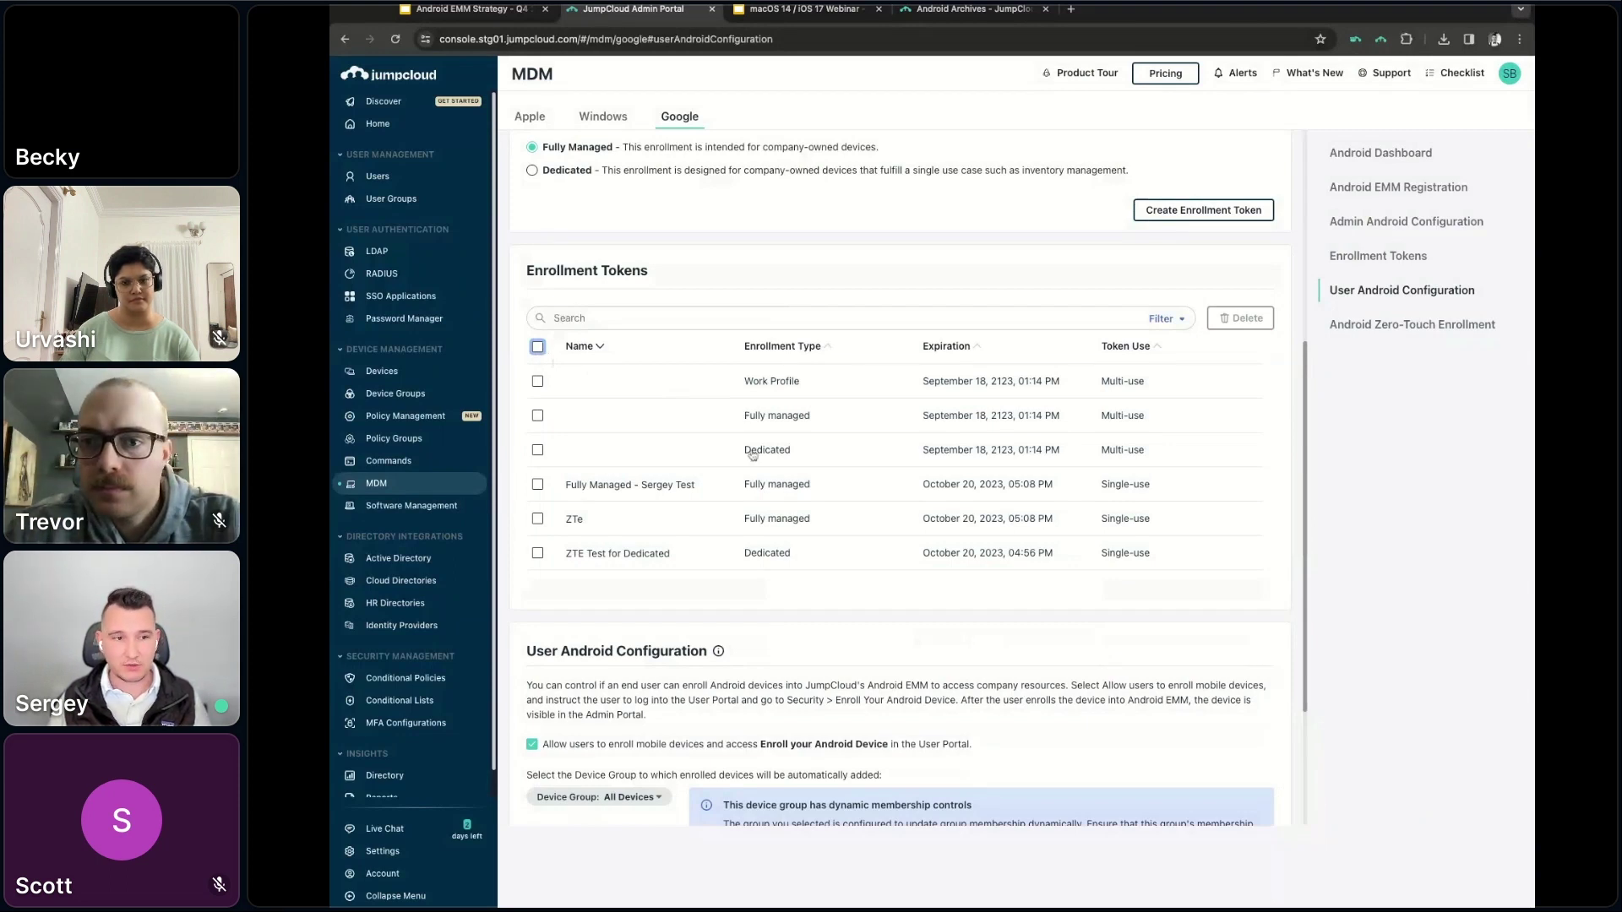
{"action": "scroll", "coordinate": [1225, 676], "scroll_direction": "down", "scroll_amount": 3}
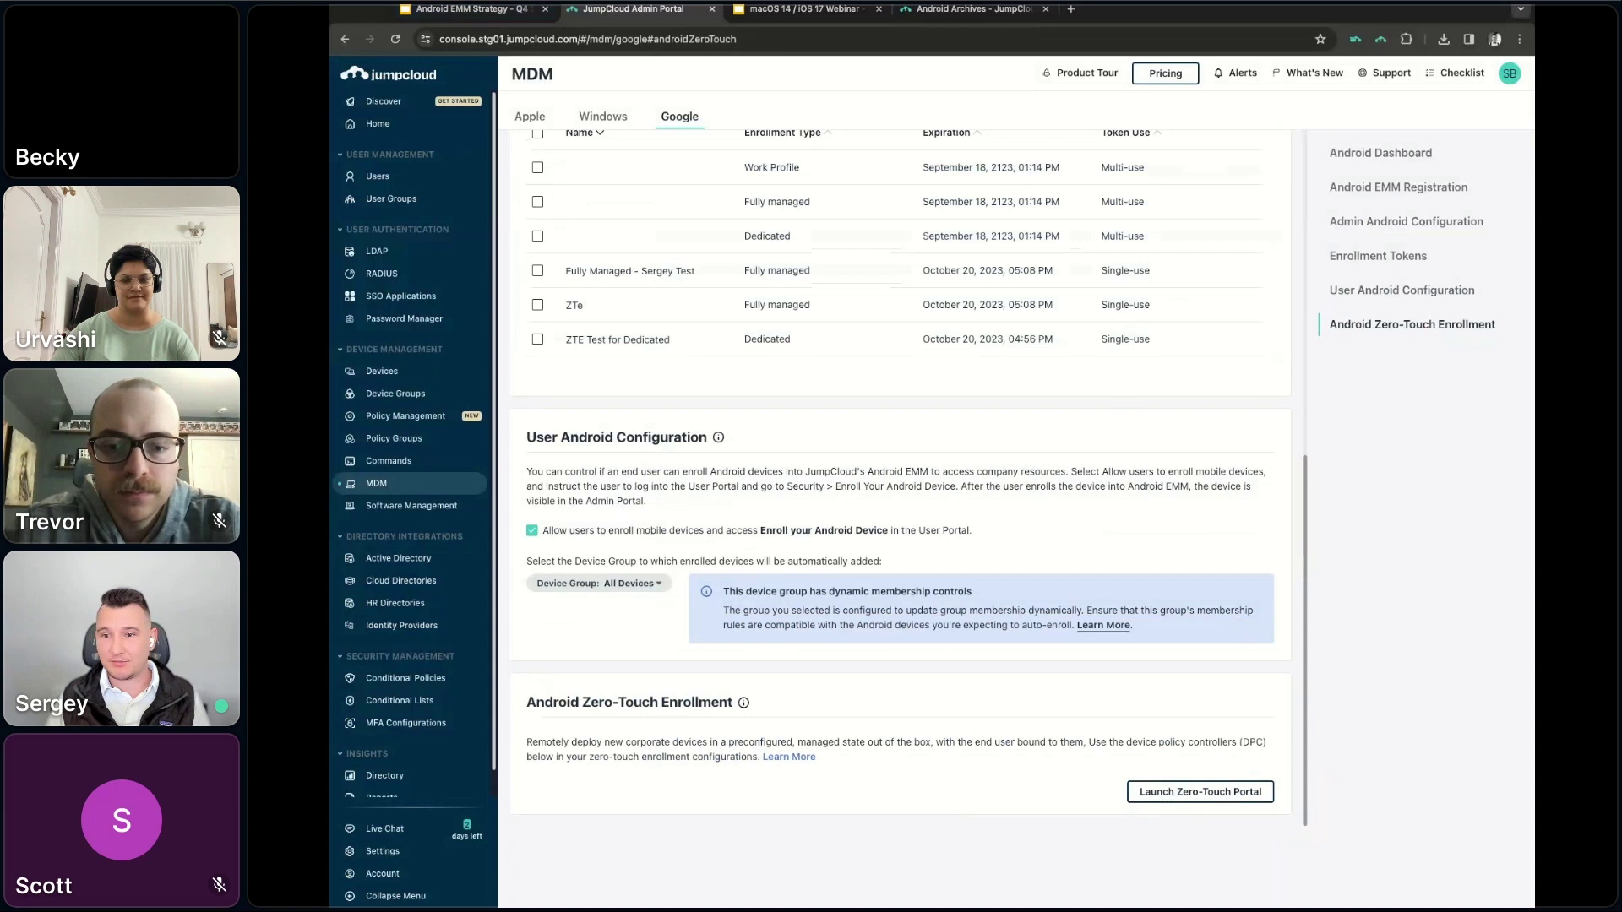
Return to the Android EMM Strategy deck and select slide 30, the closing JumpCloud logo slide
{"action": "left_click", "coordinate": [483, 12]}
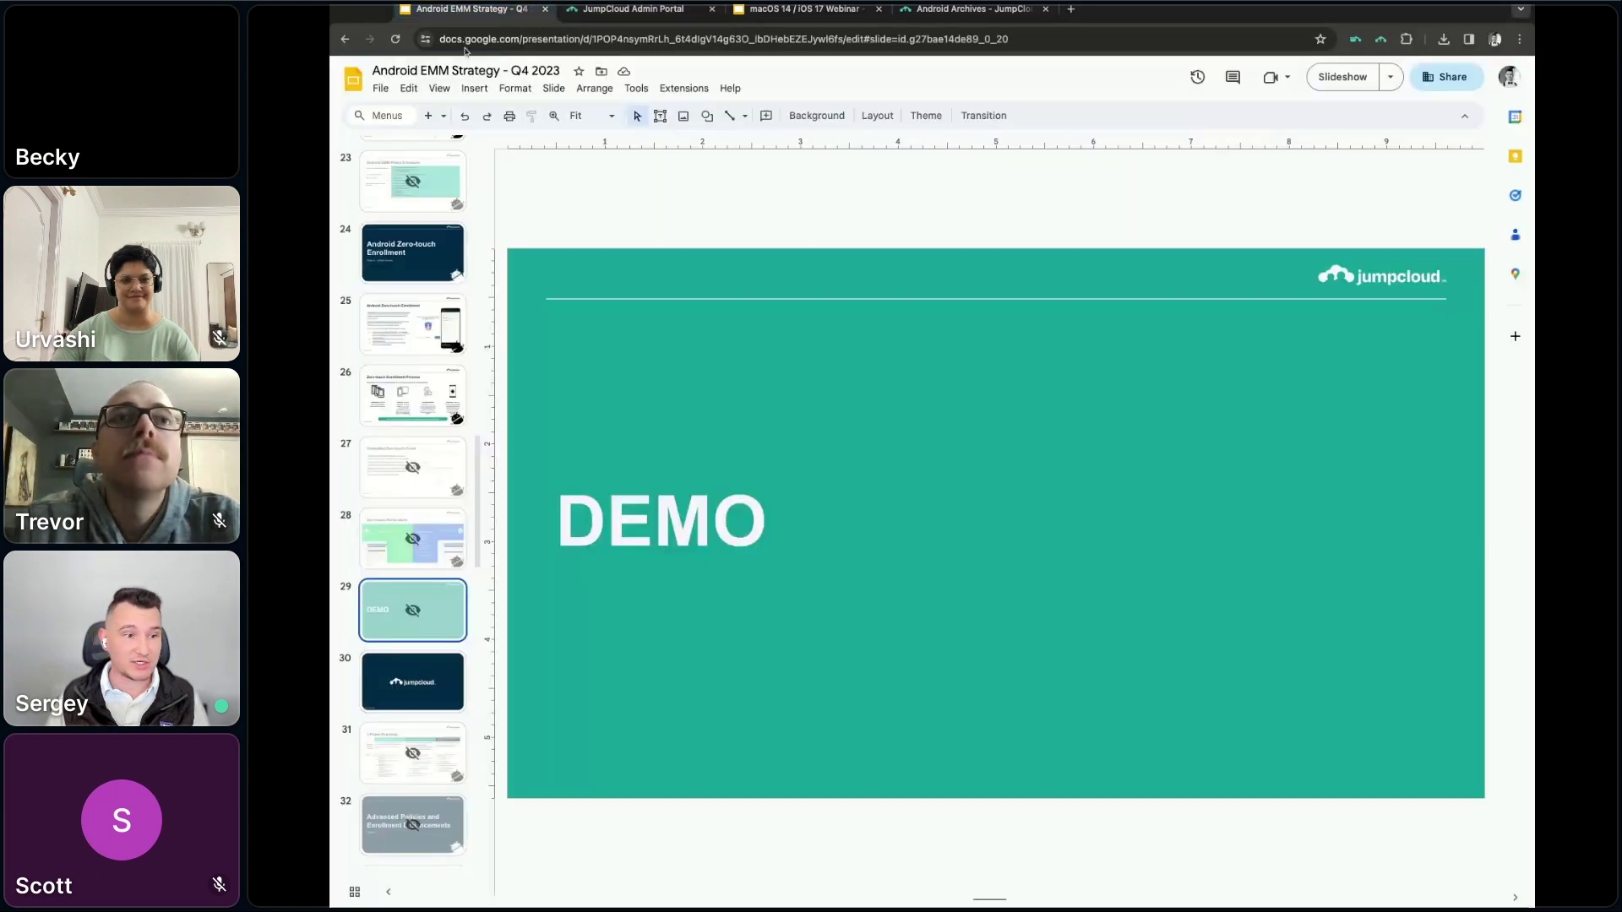
{"action": "left_click", "coordinate": [382, 678]}
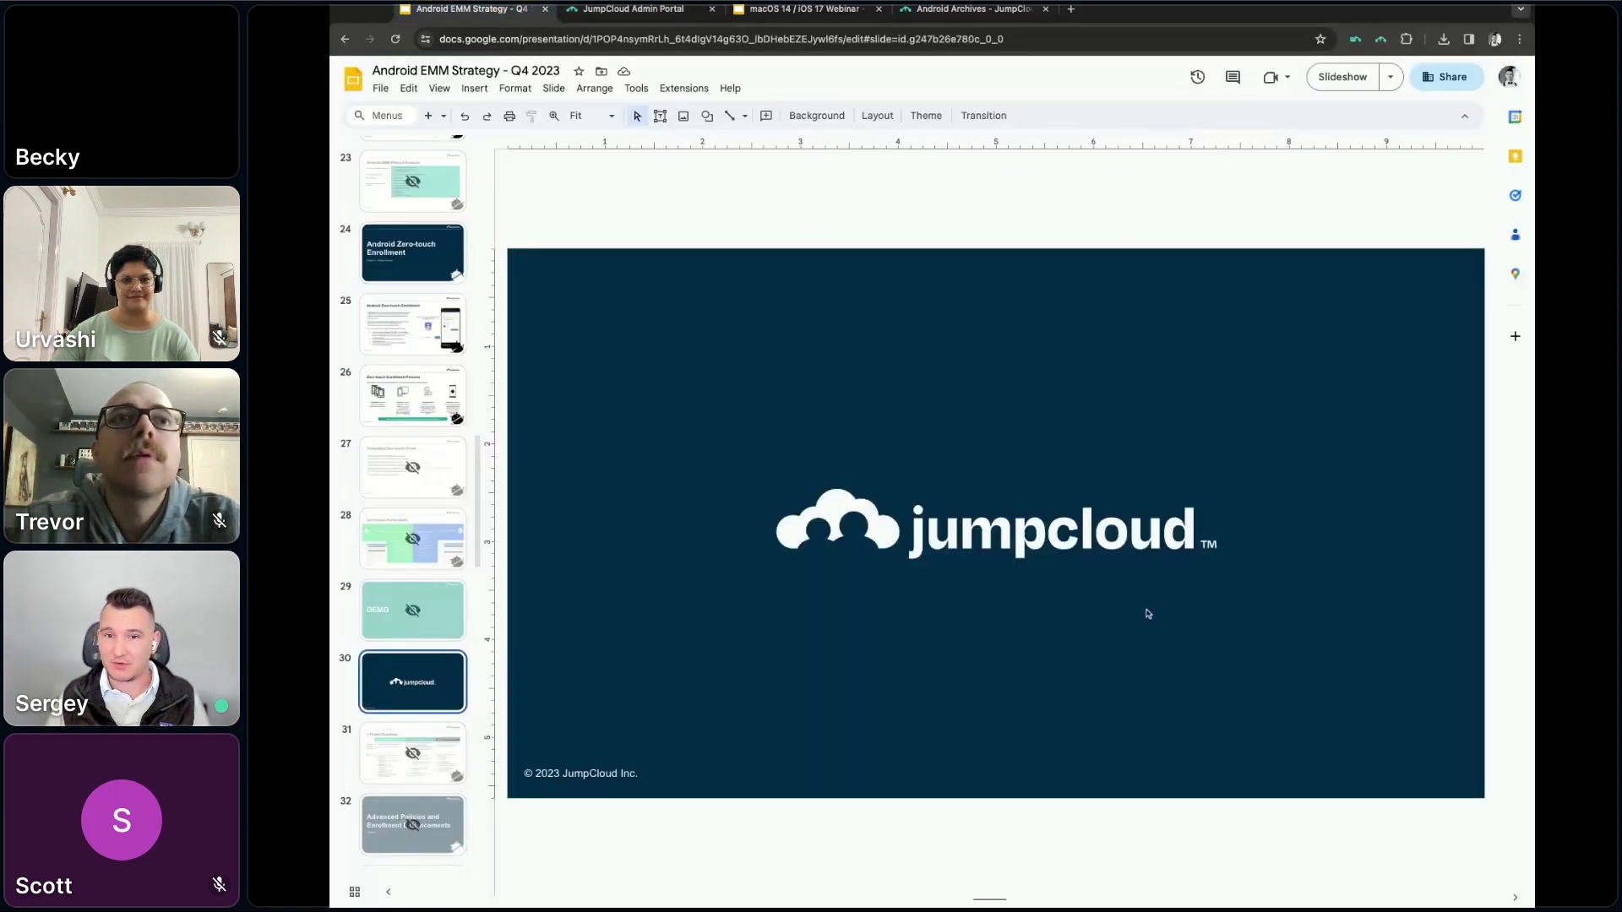